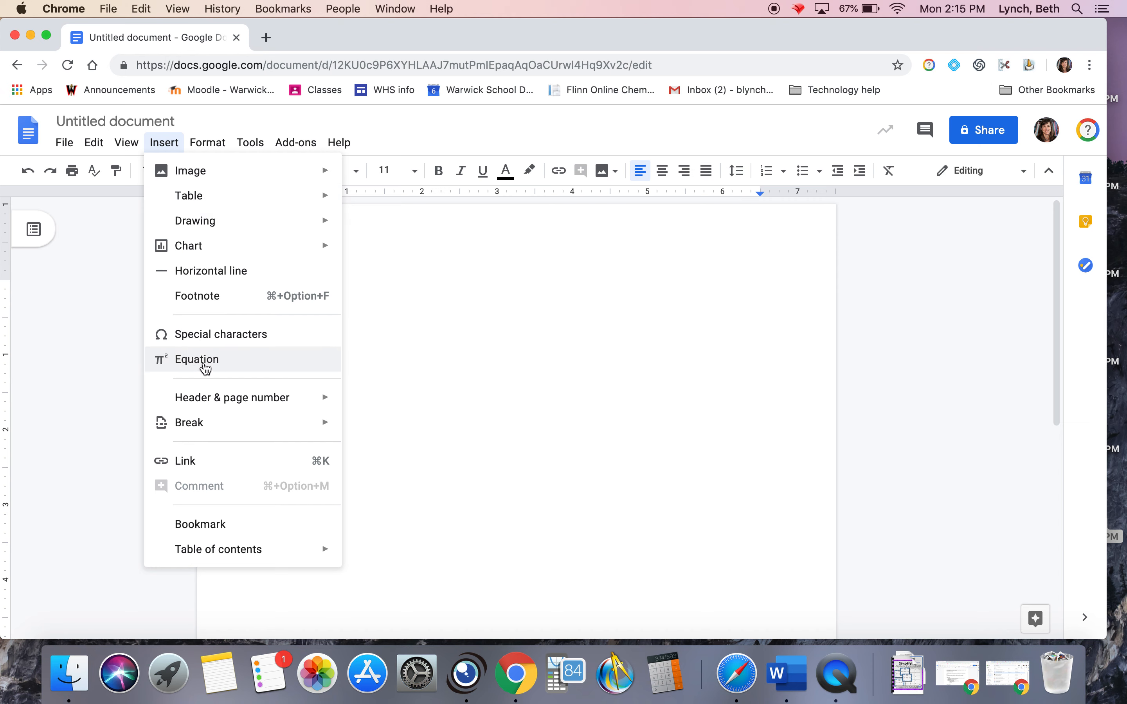
# Insert an equation reading x + y at the start of the document and move out of it.
pyautogui.click(205, 369)
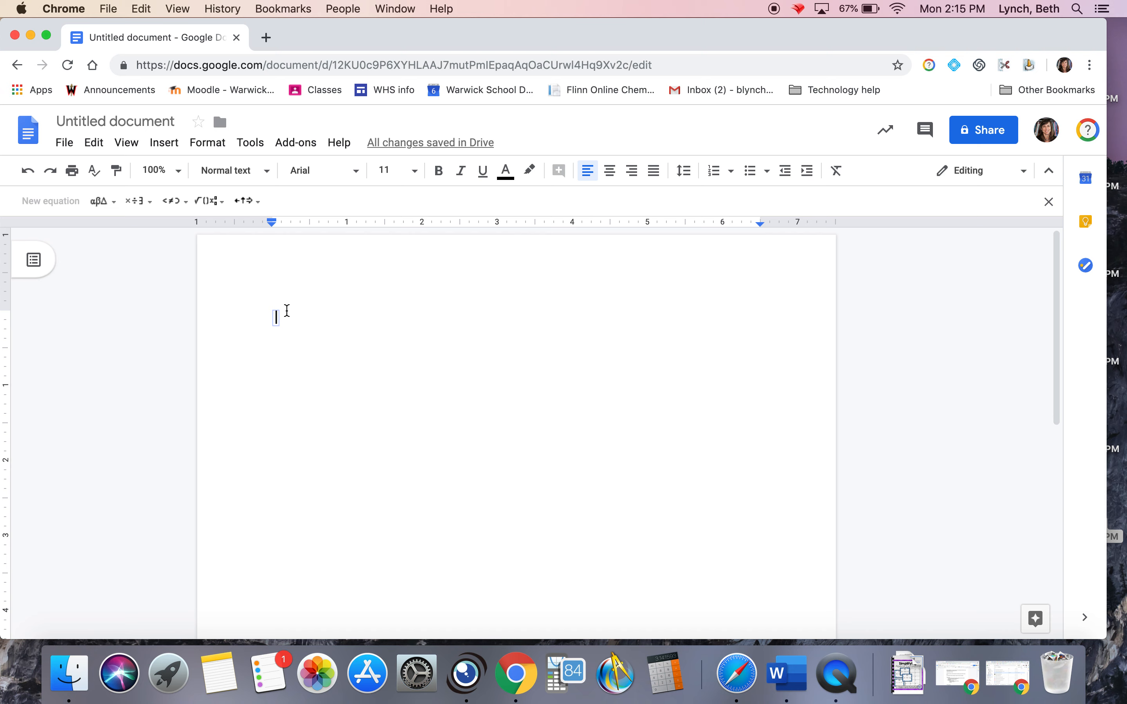
pyautogui.write('x')
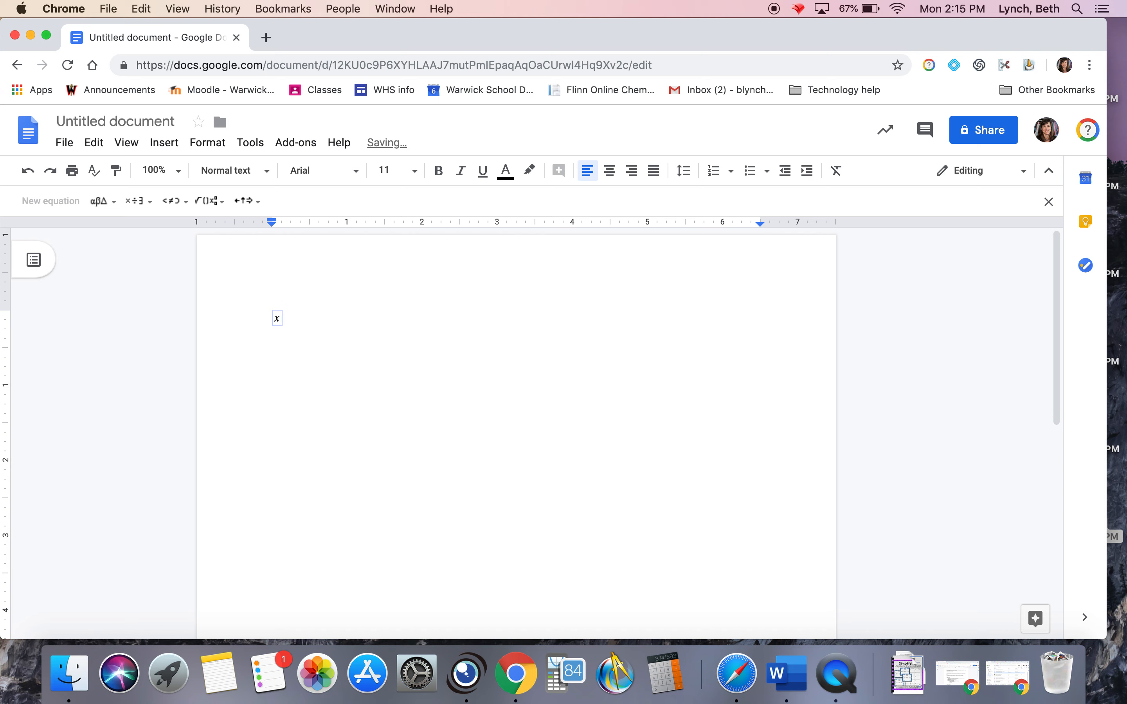
pyautogui.write('+y')
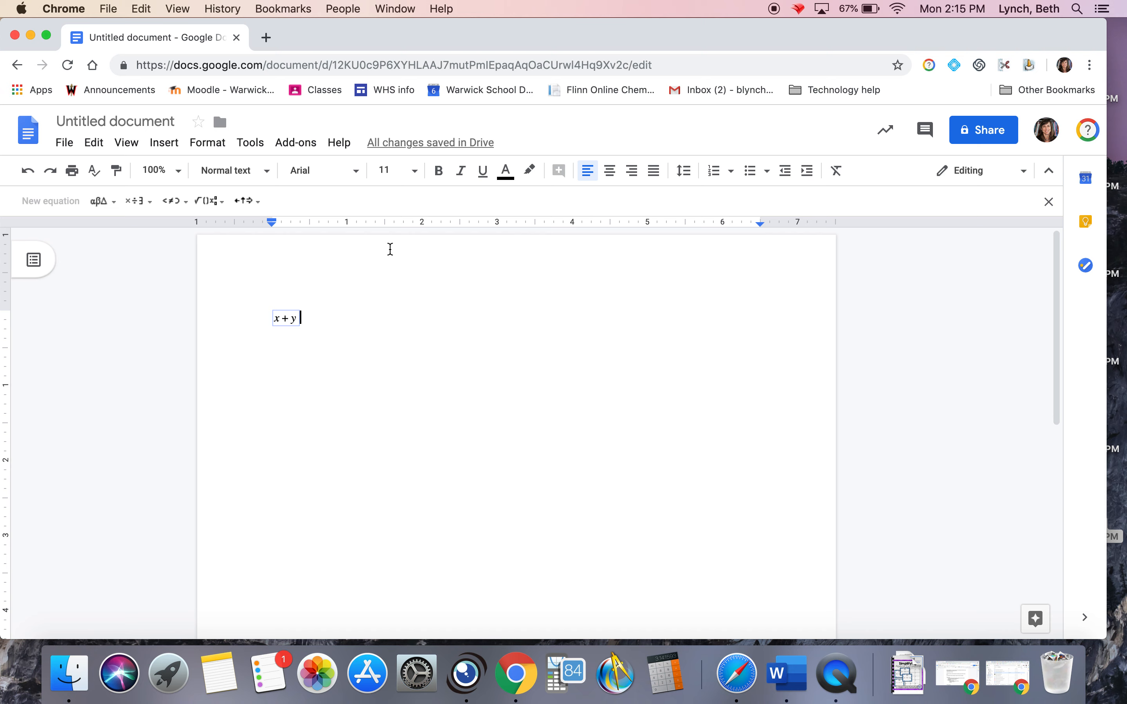
pyautogui.press('Right')
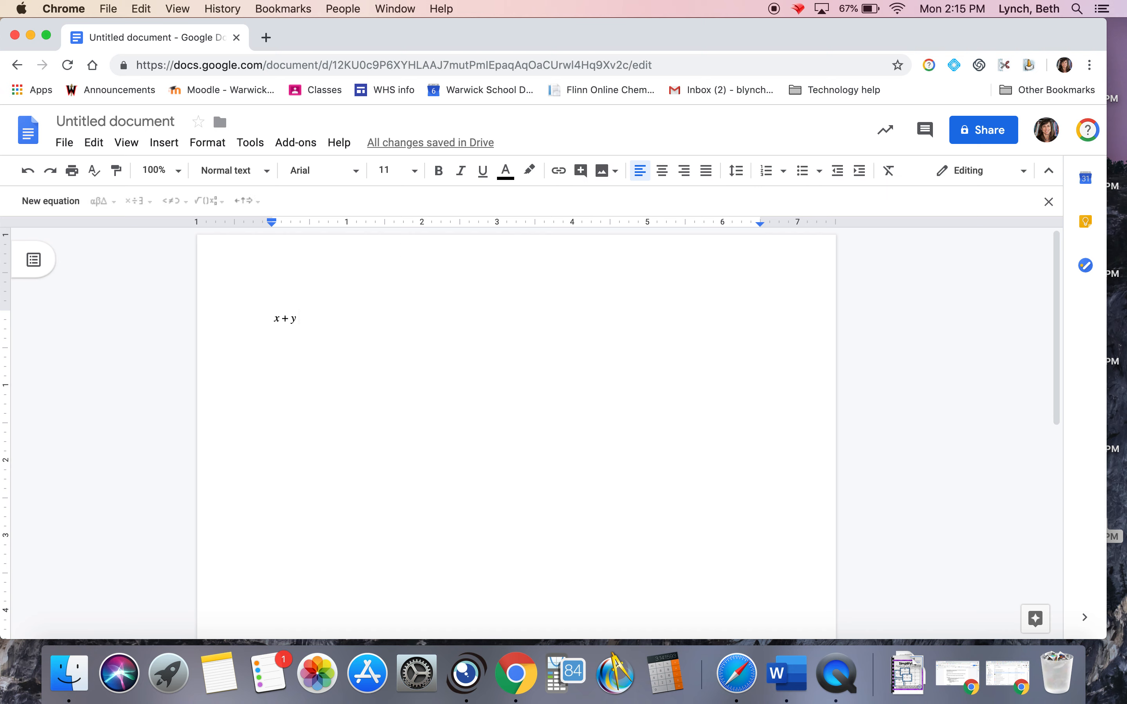
# Enter the plain text "klajadf" right after the x + y equation and dismiss the EquatIO notice.
pyautogui.write('klaj')
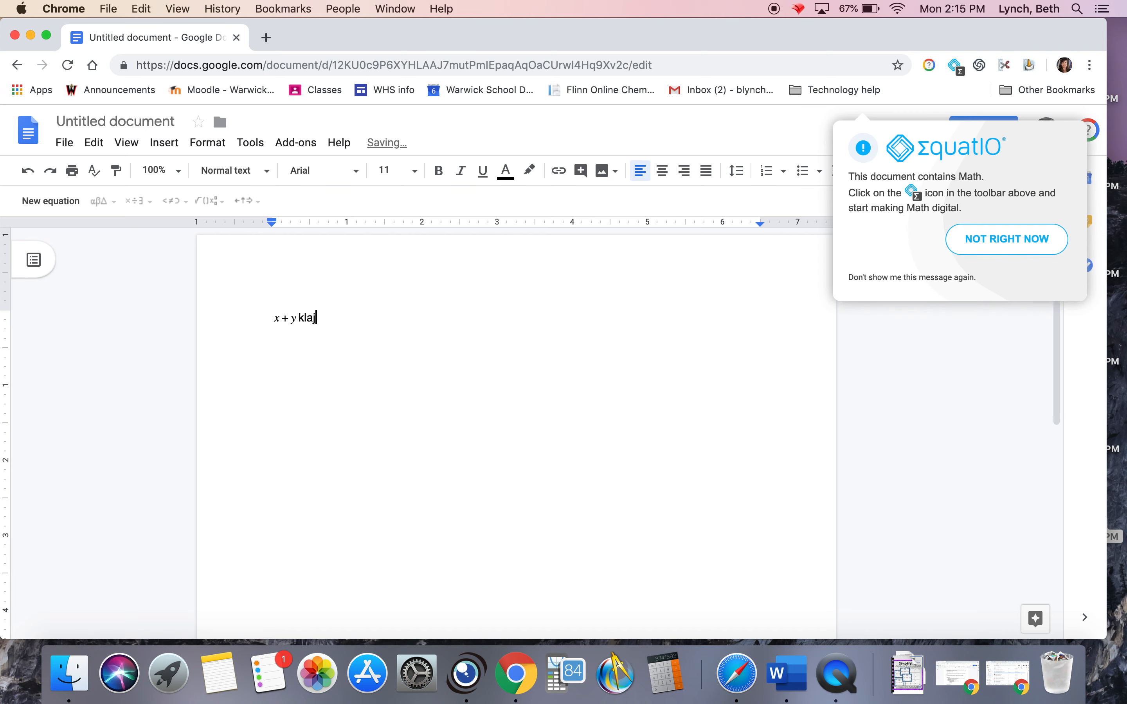
pyautogui.write('adf')
pyautogui.click(988, 242)
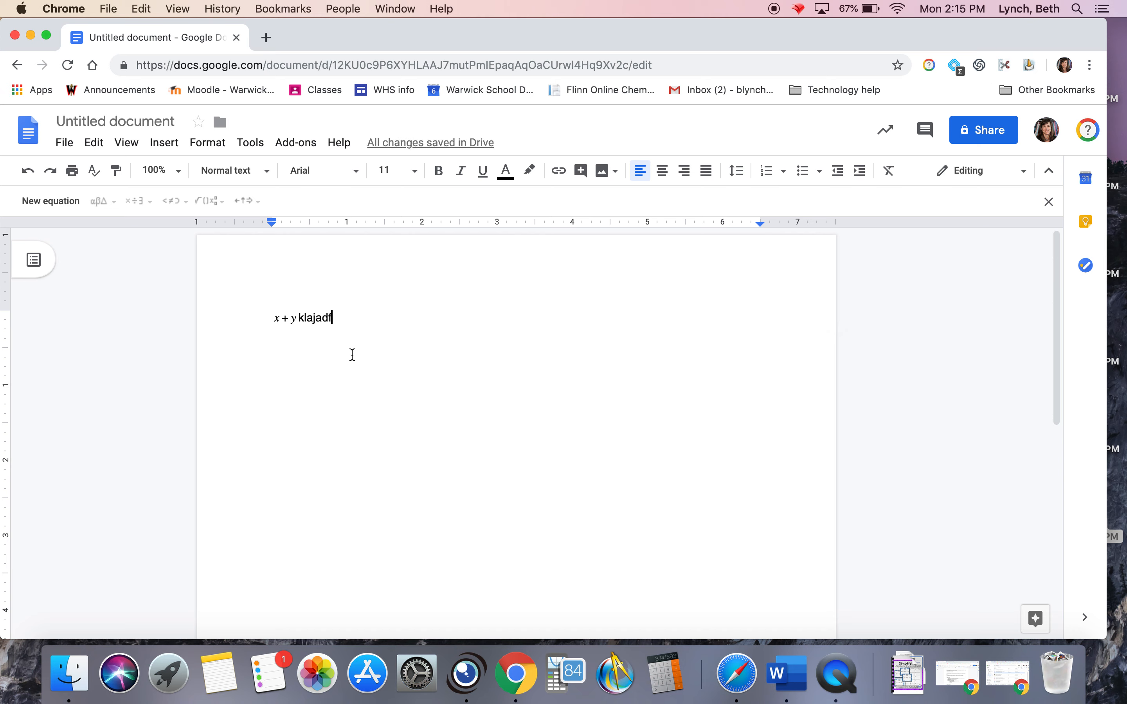
pyautogui.click(281, 318)
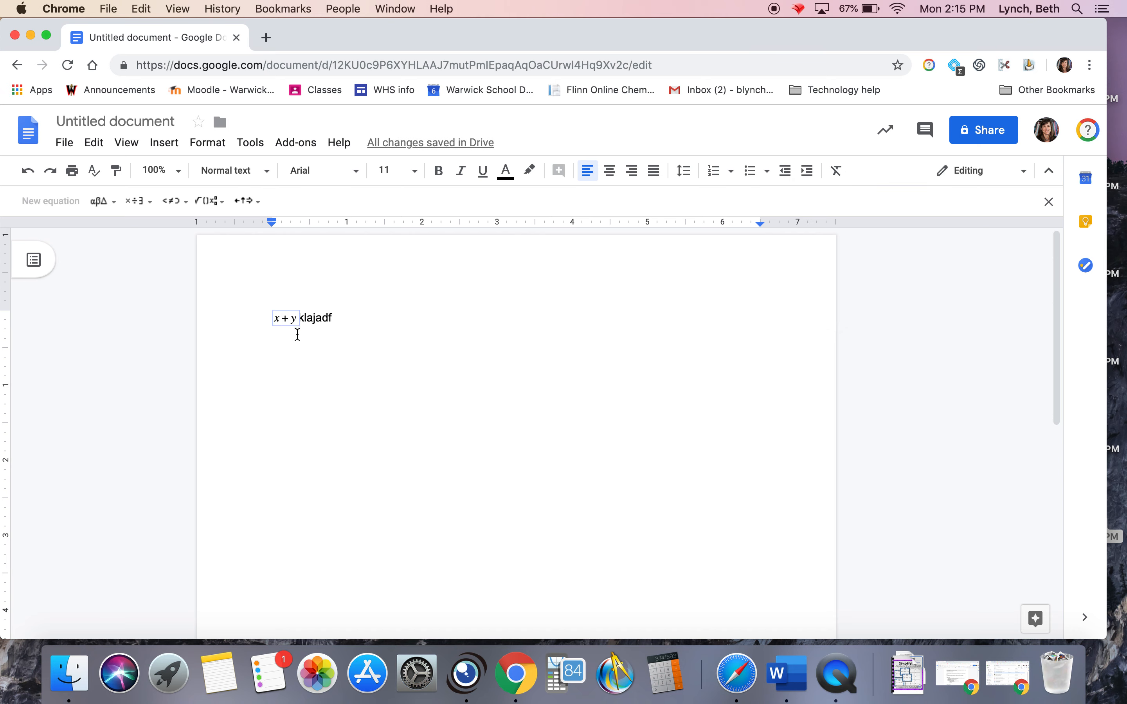
# Begin a new equation on the line below the first one and enter "y =" in it.
pyautogui.click(375, 318)
pyautogui.press('Return')
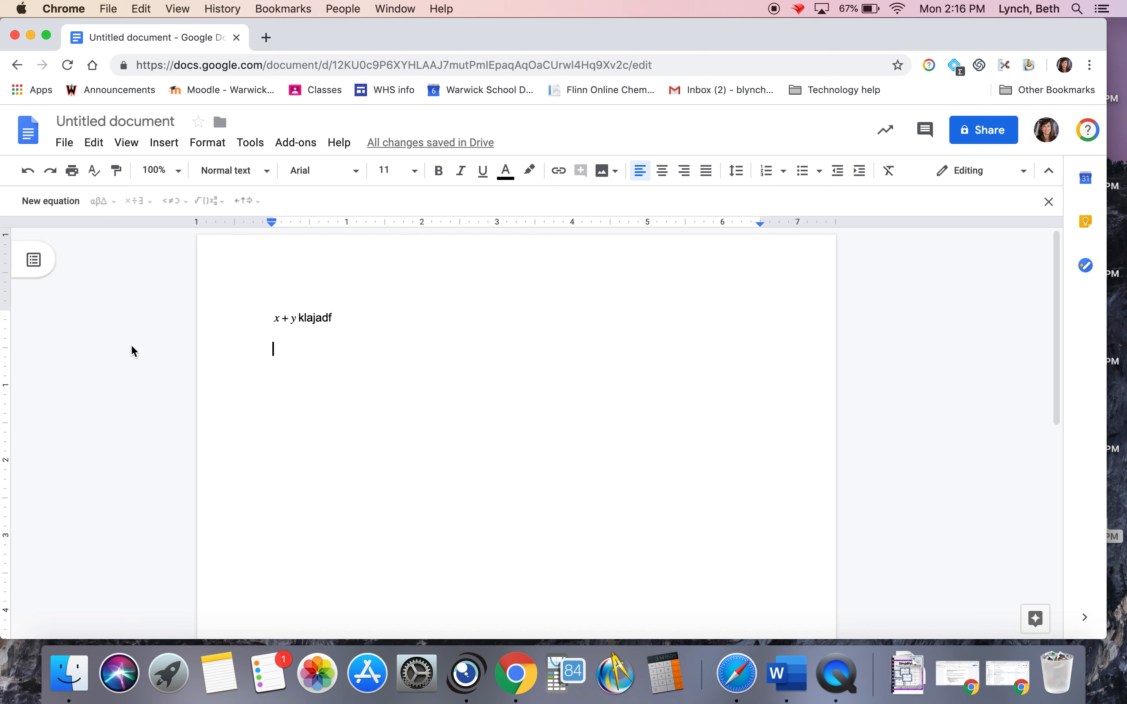
pyautogui.click(60, 205)
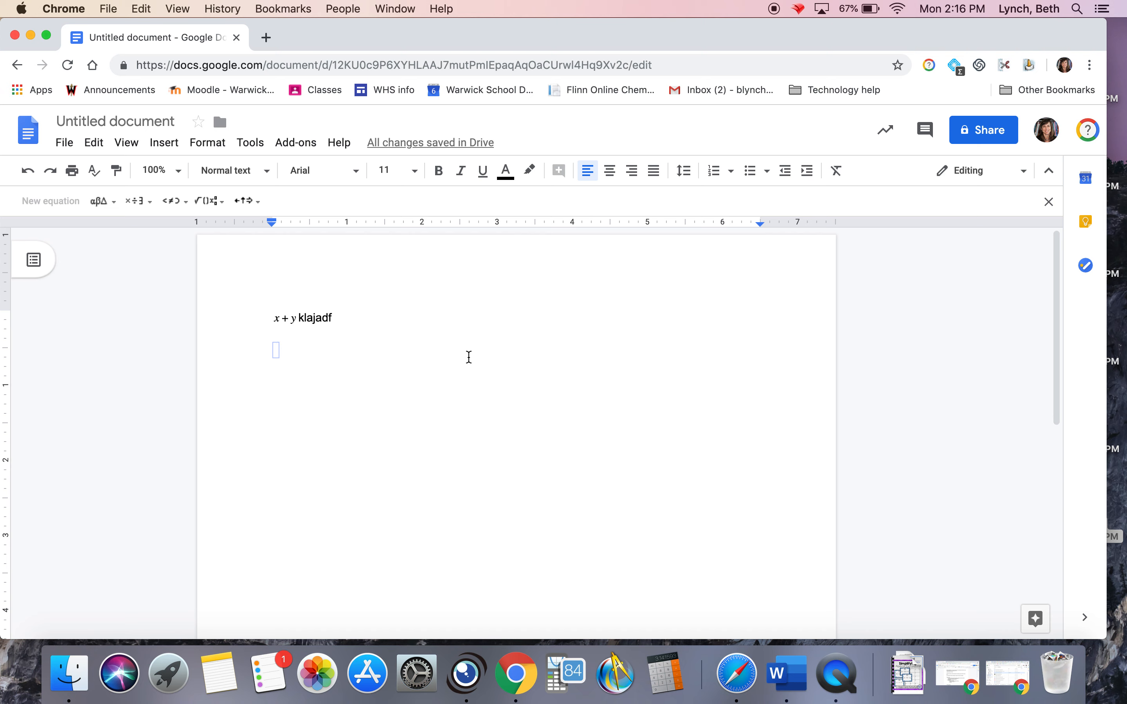
pyautogui.write('y ')
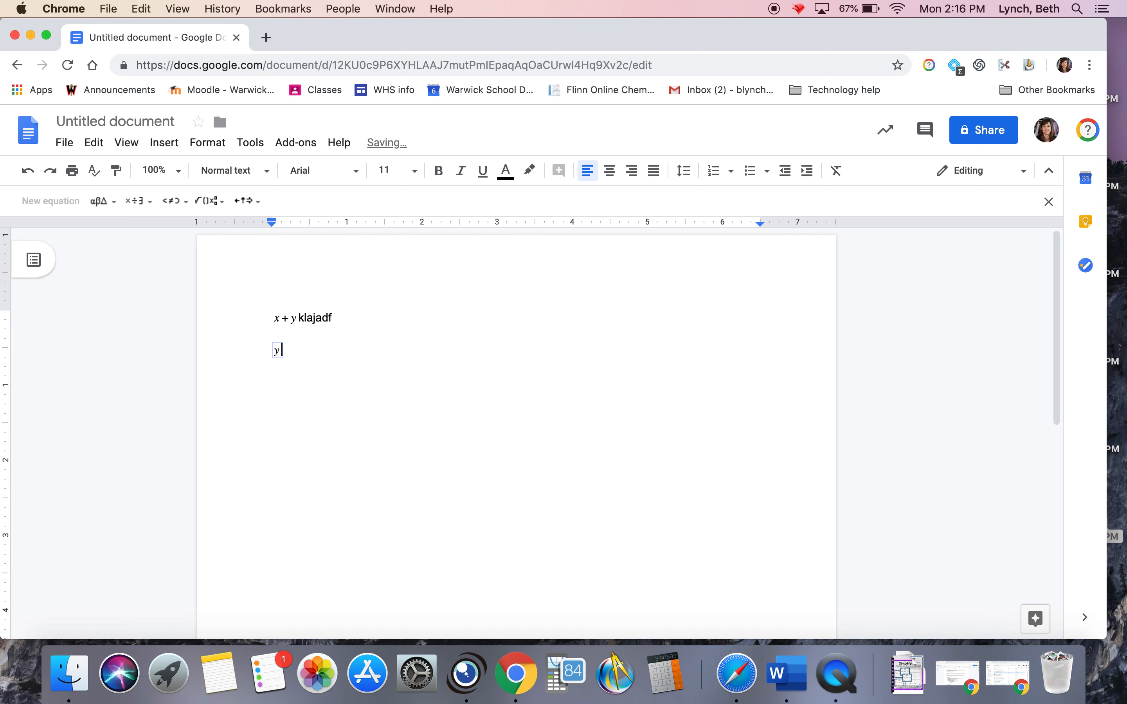
pyautogui.write('=')
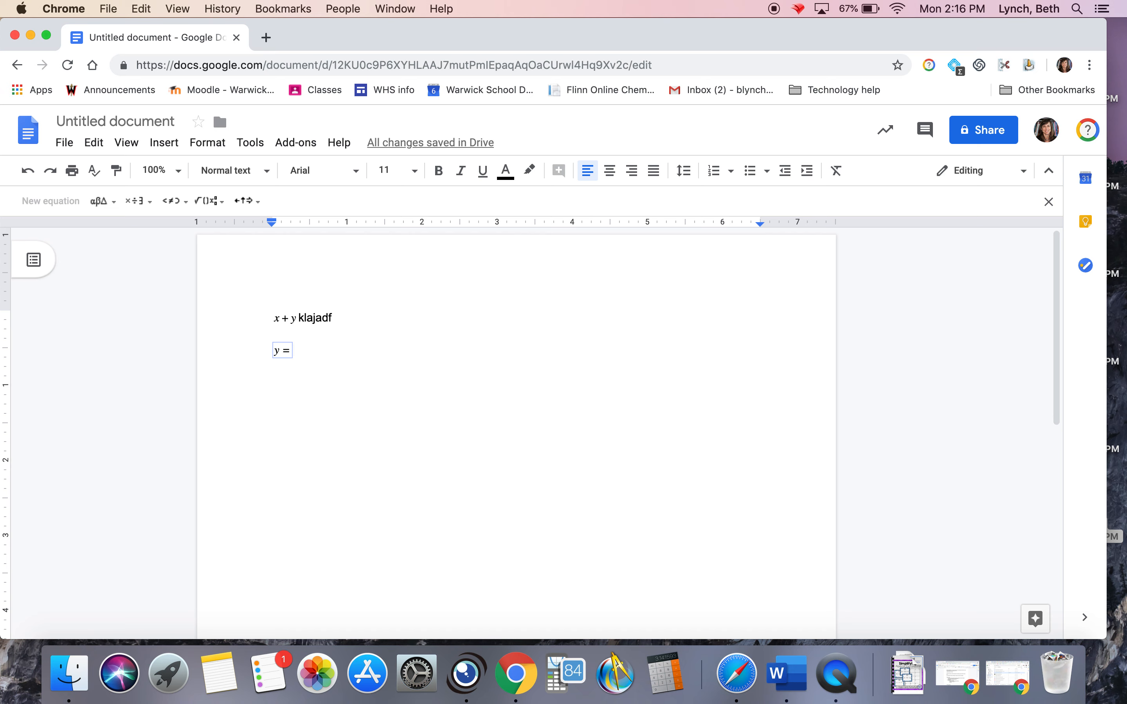
# Add a stacked fraction 1/2 after the equals sign, followed by "x −".
pyautogui.click(150, 210)
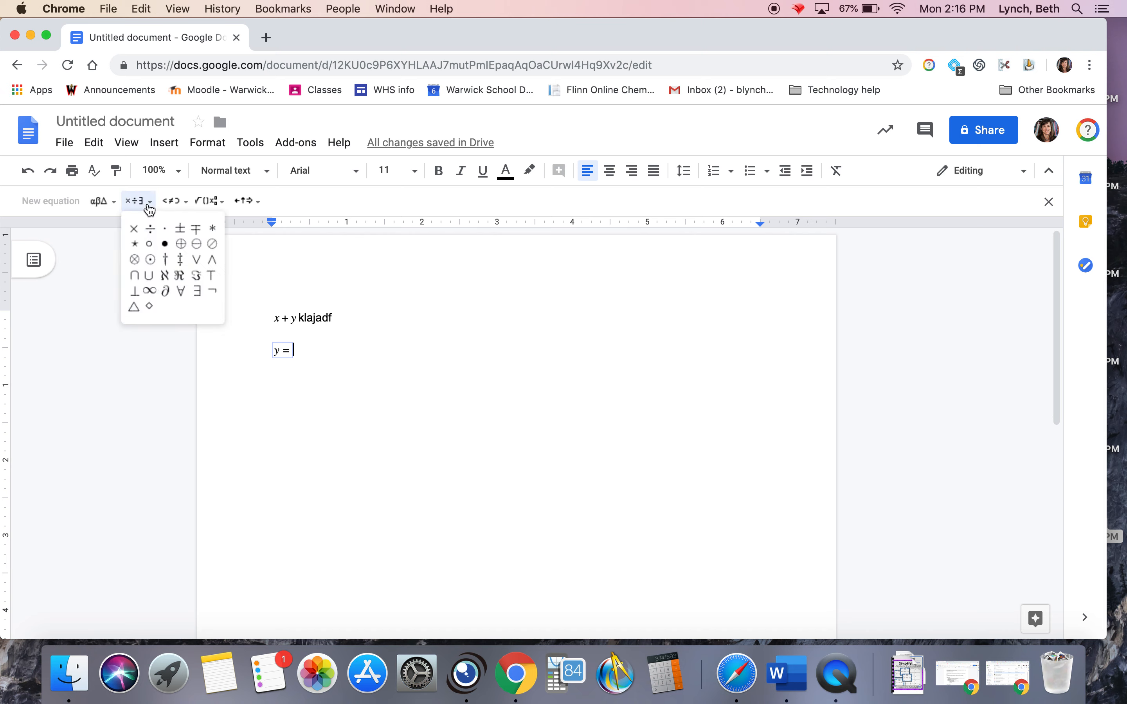
pyautogui.moveTo(210, 205)
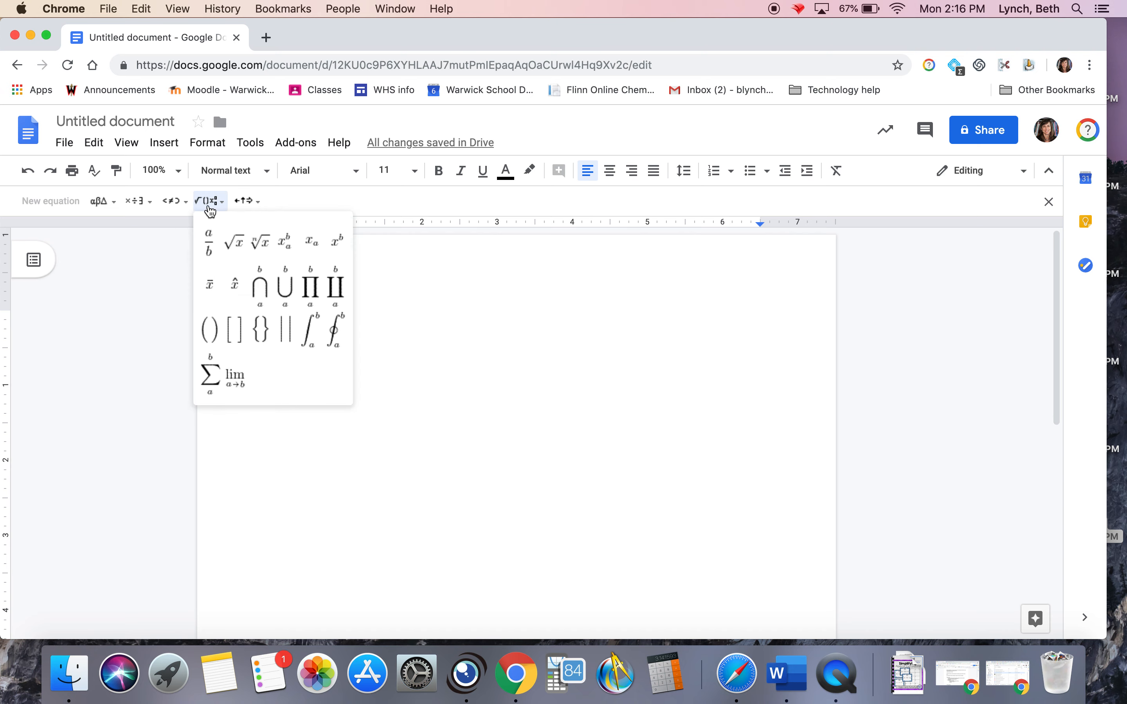
pyautogui.click(214, 251)
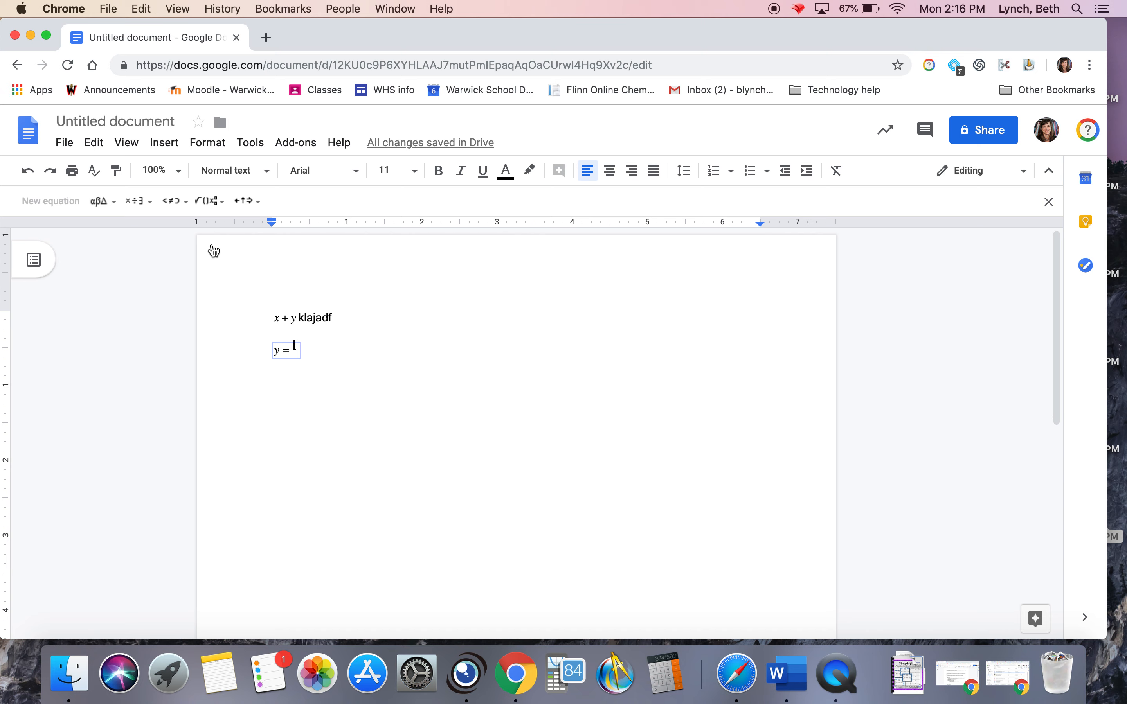
pyautogui.write('1')
pyautogui.press('Right')
pyautogui.write('2')
pyautogui.write('x')
pyautogui.write('-')
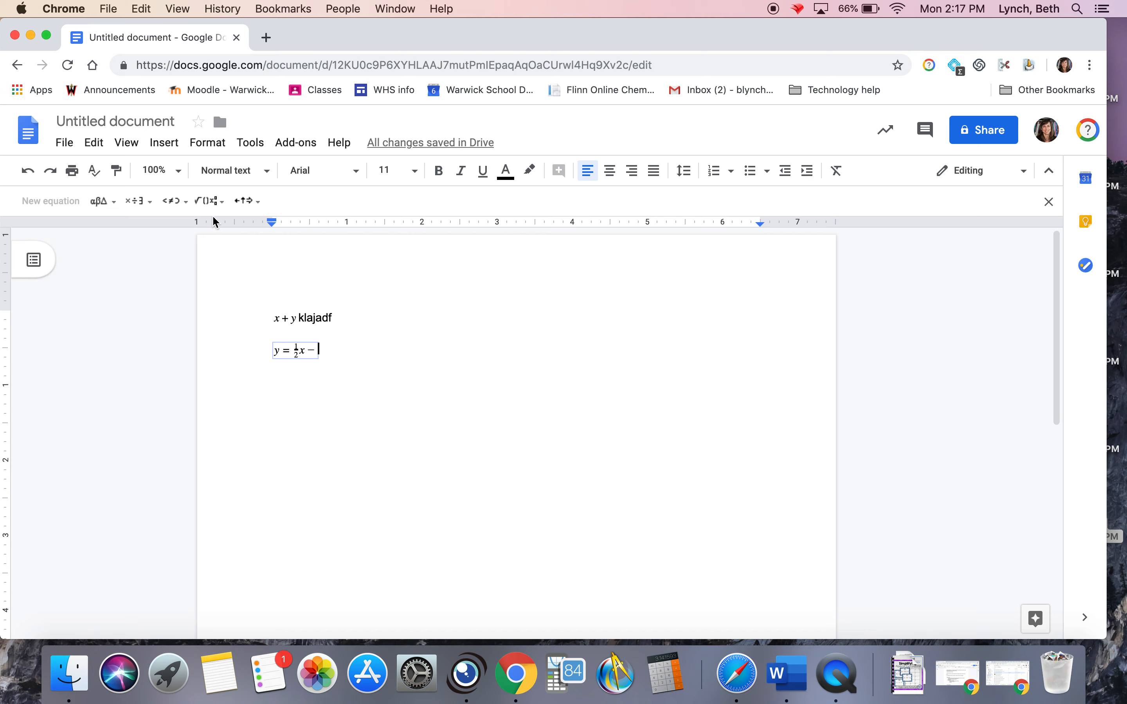
# Finish the second equation with a stacked fraction 3/4 after the minus sign and move out of it.
pyautogui.click(212, 201)
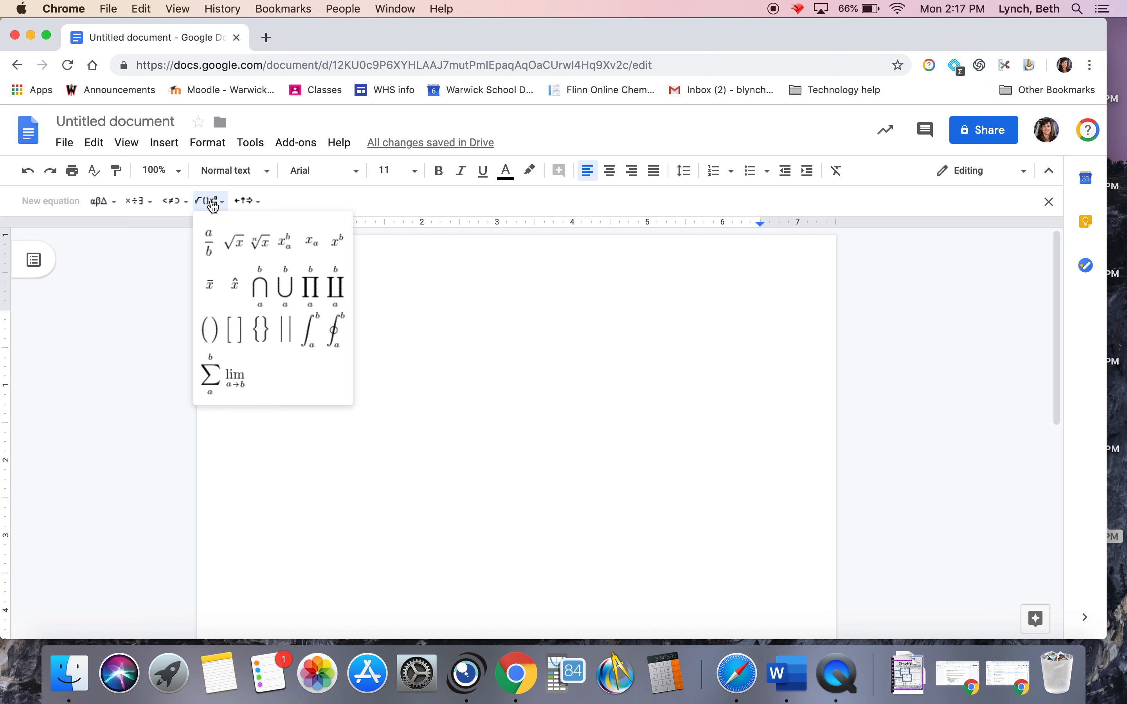
pyautogui.click(211, 250)
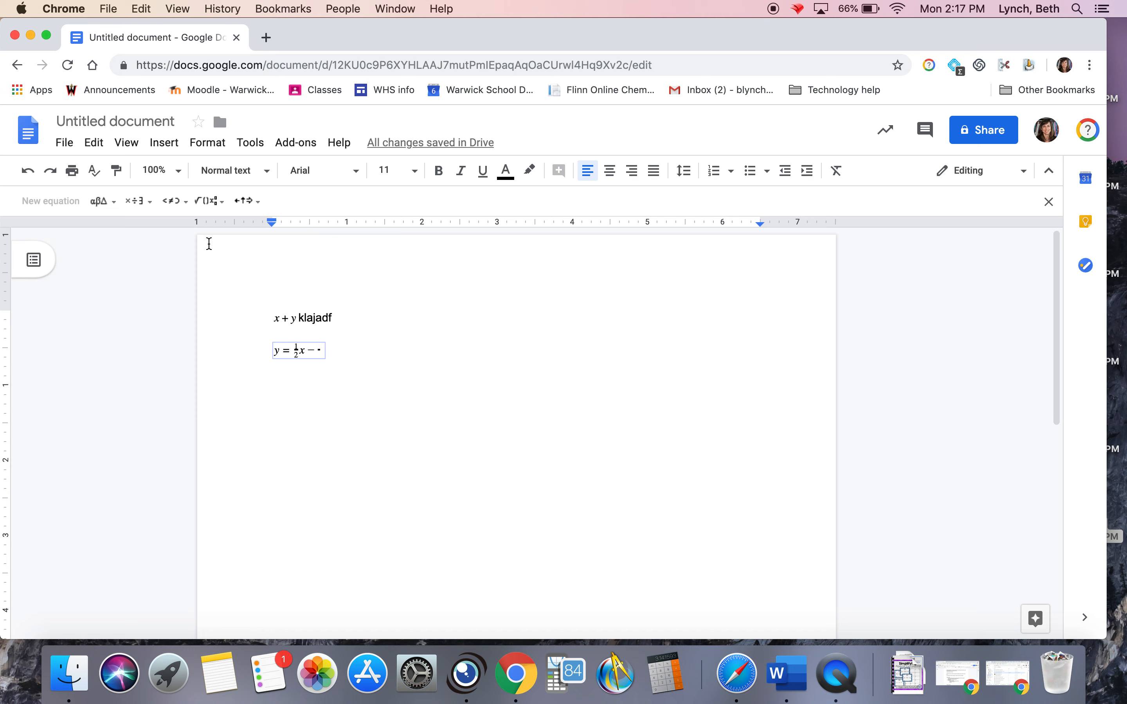
pyautogui.write('3/')
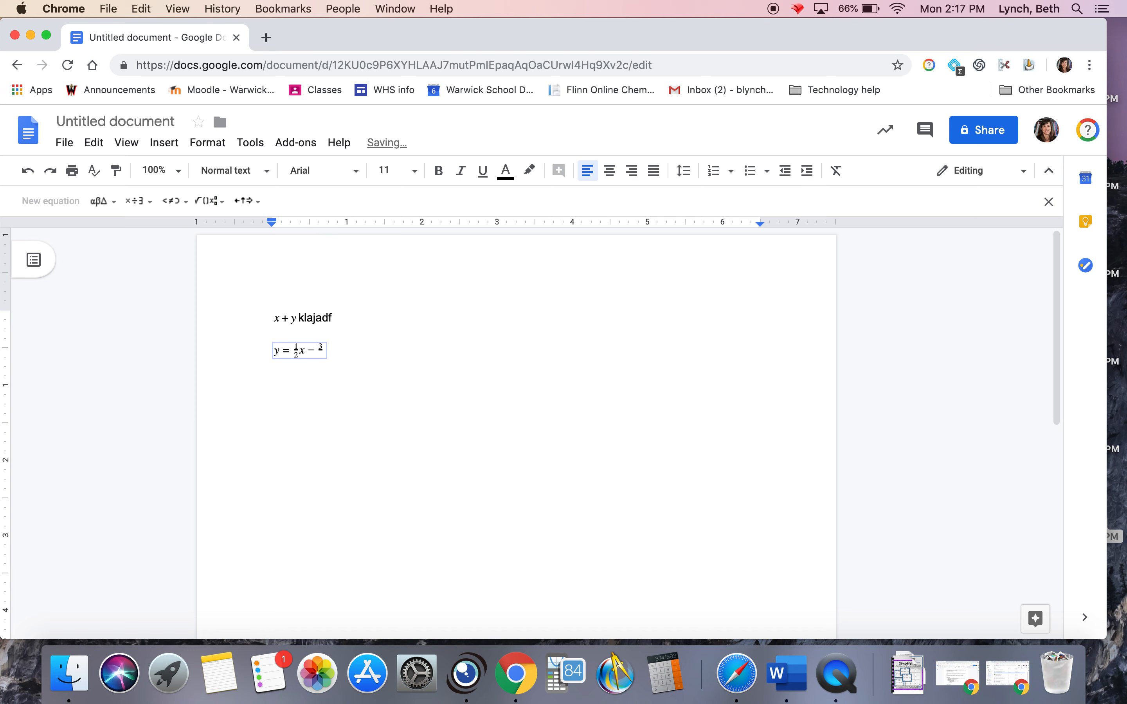
pyautogui.press('Down')
pyautogui.write('4')
pyautogui.press('Right')
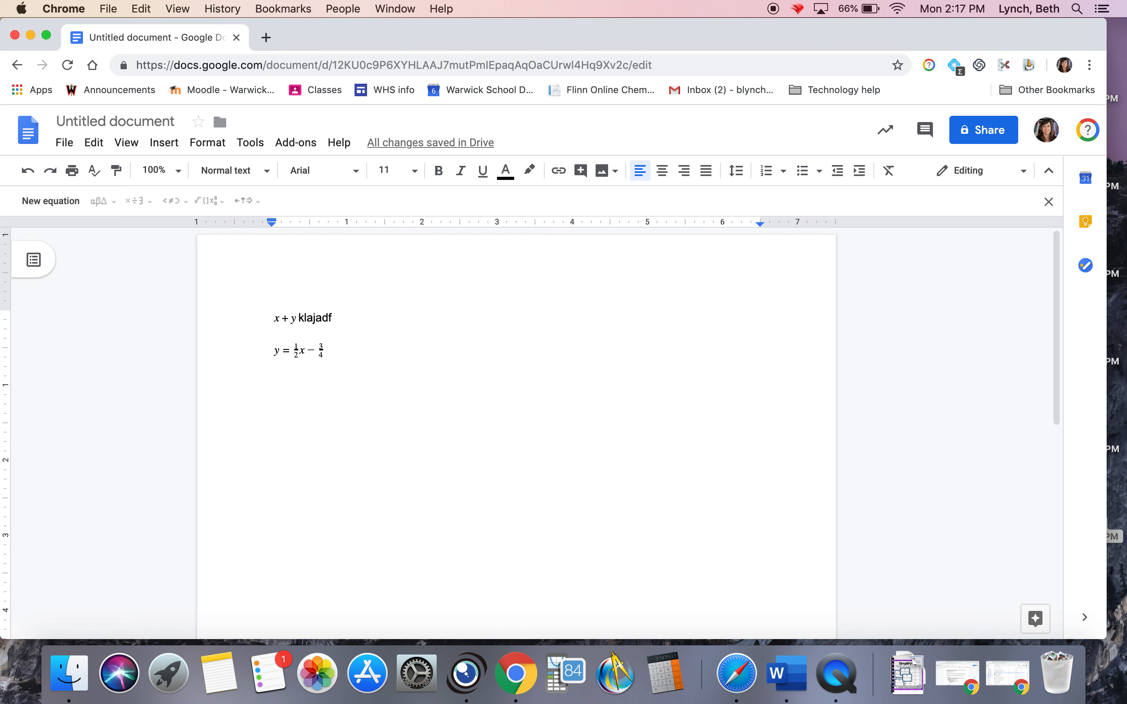
# Start an empty equation on a new line below the fraction equation.
pyautogui.press('Return')
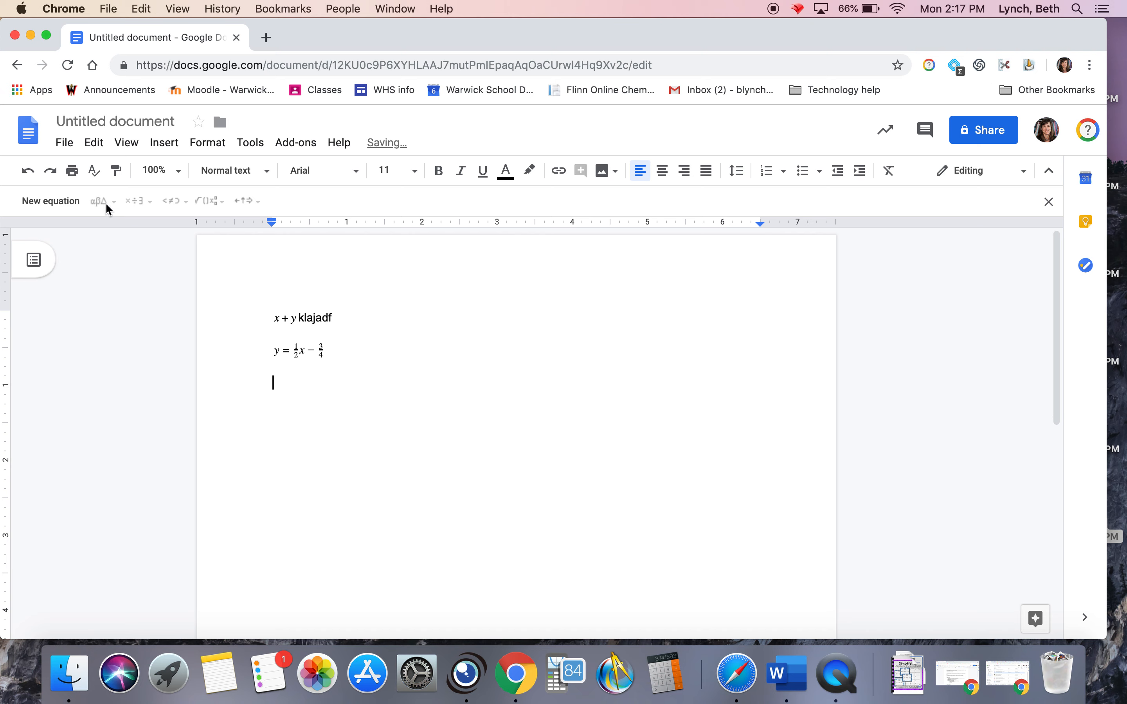
pyautogui.click(51, 200)
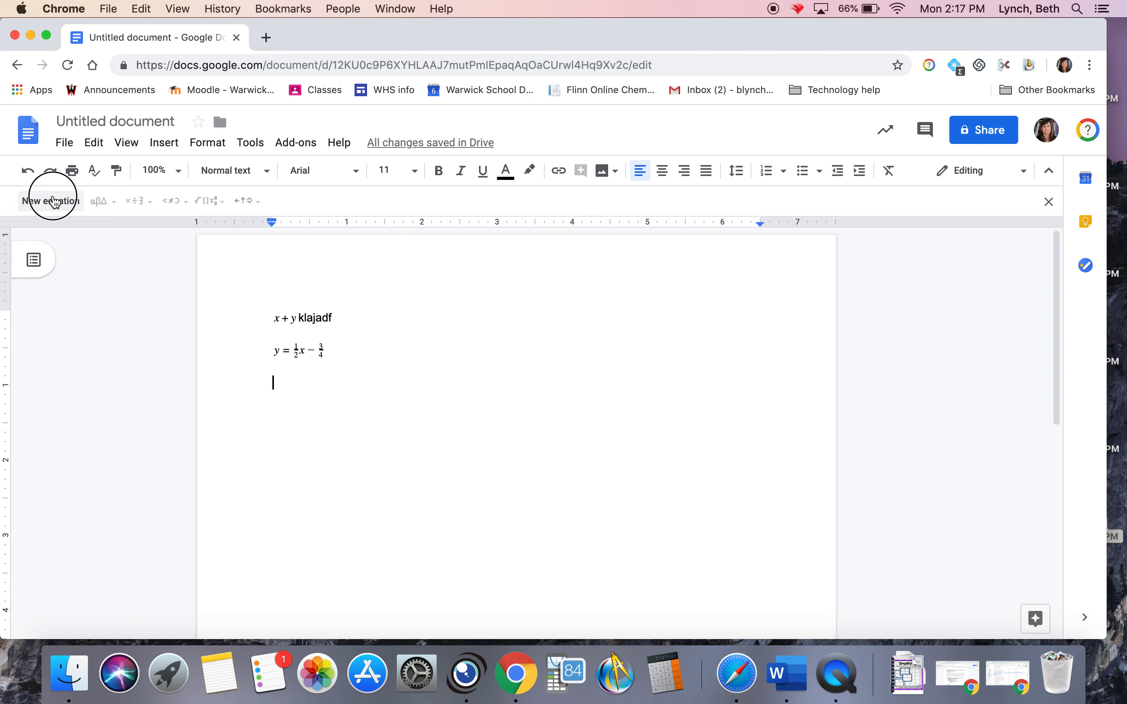
pyautogui.click(96, 201)
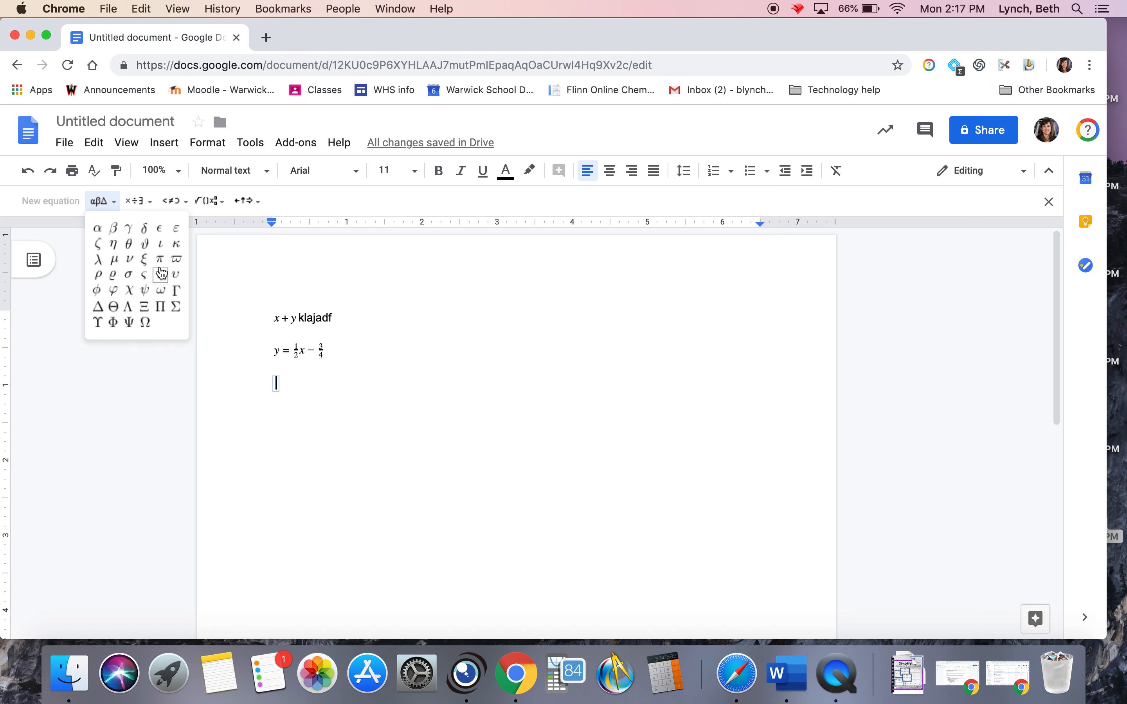
pyautogui.click(154, 210)
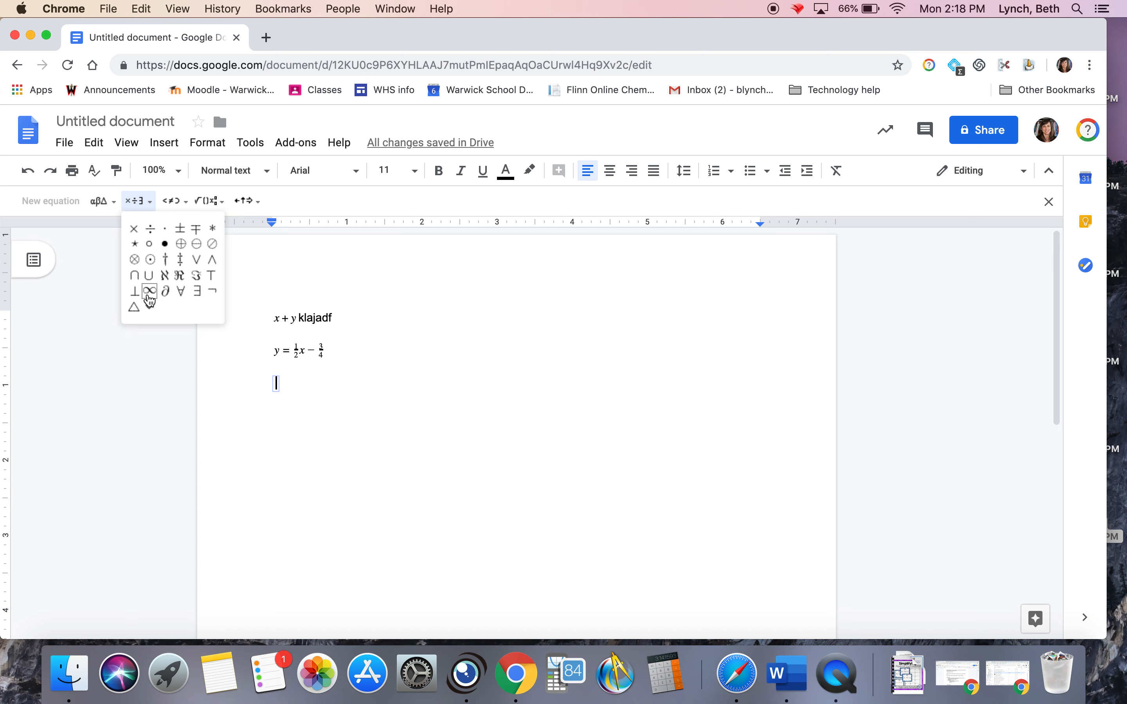
pyautogui.click(187, 206)
pyautogui.click(181, 204)
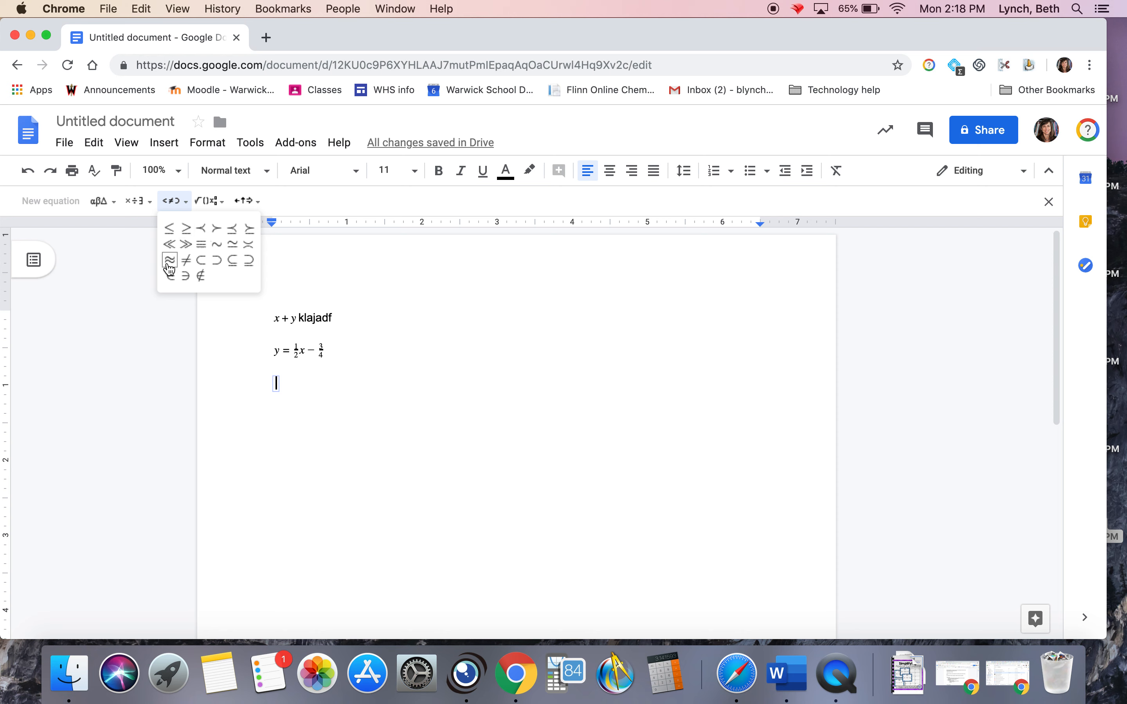
# Enter x with the superscript 2 in the empty third equation, followed by a plus sign.
pyautogui.click(223, 205)
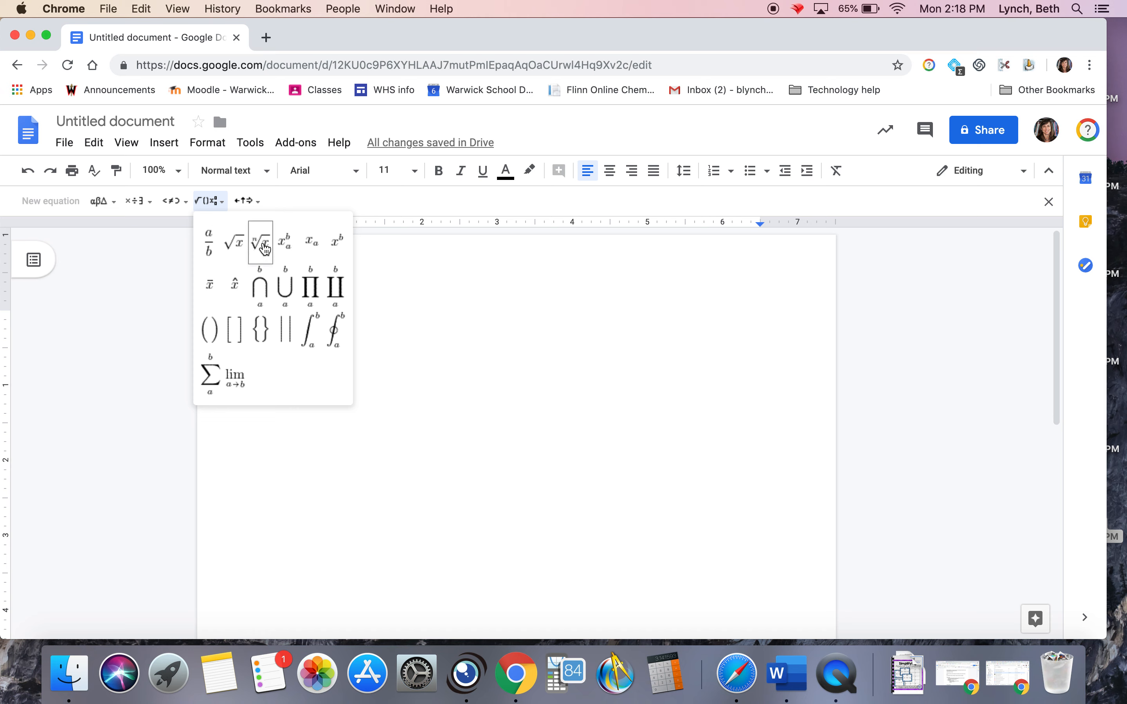
pyautogui.click(334, 244)
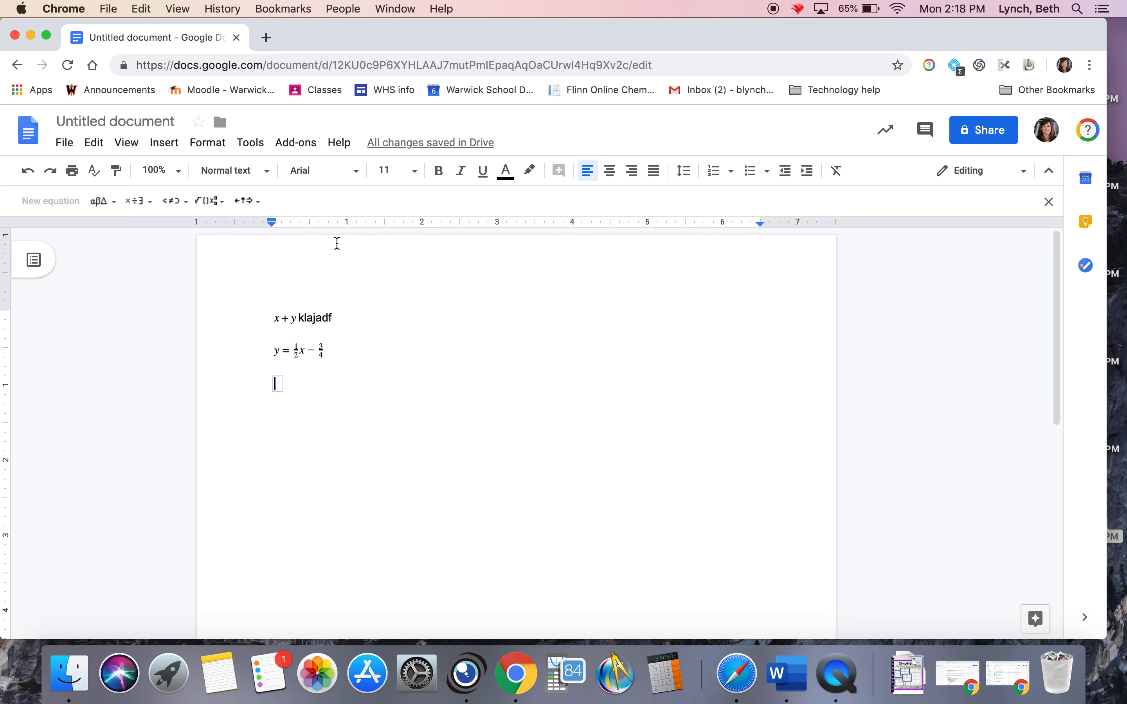
pyautogui.write('x^2')
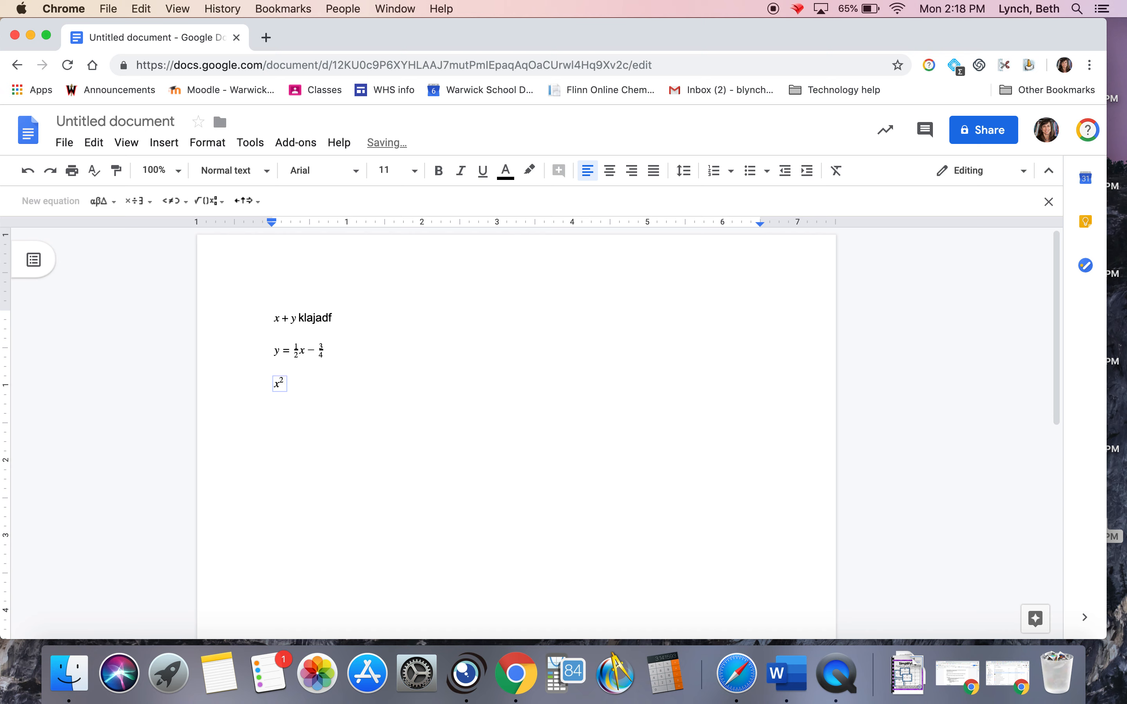
pyautogui.press('Right')
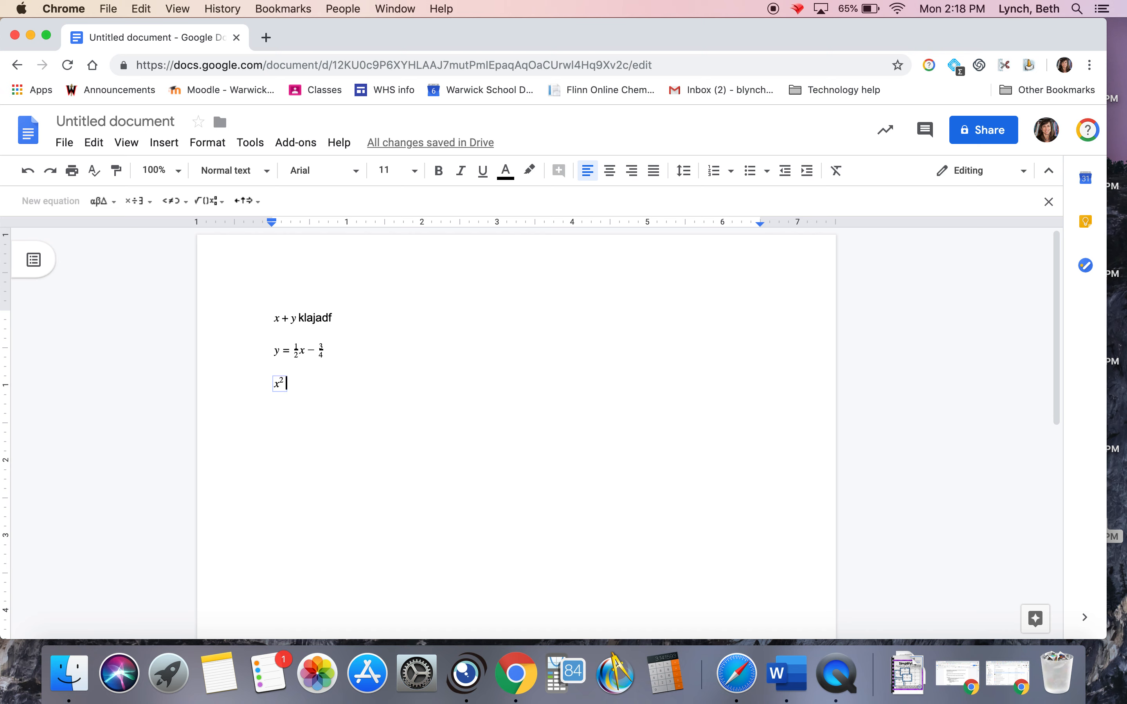
pyautogui.write('+')
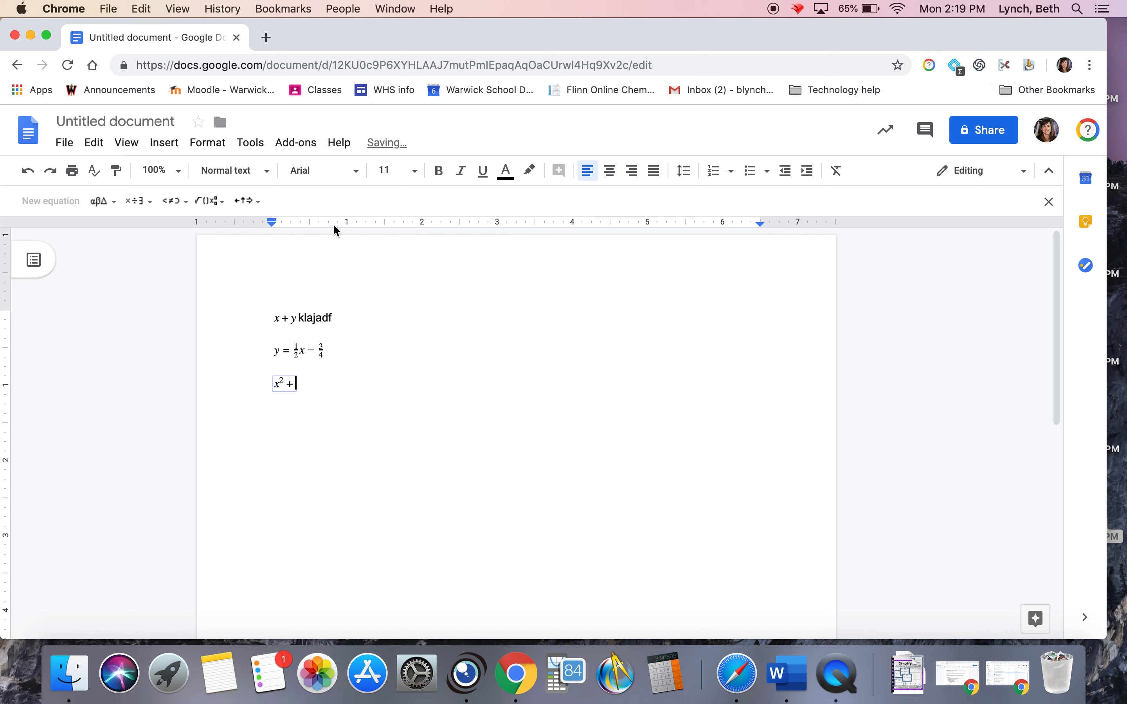
# Add y with the superscript 3 to the third equation, followed by a plus sign.
pyautogui.click(207, 200)
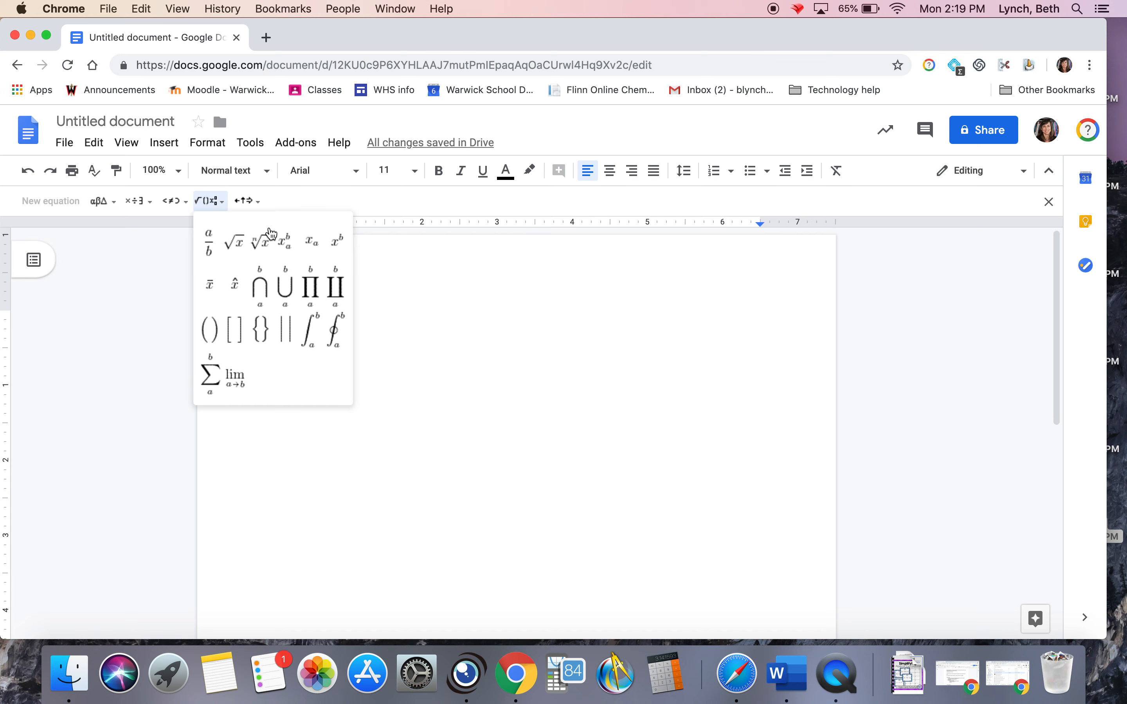
pyautogui.click(336, 248)
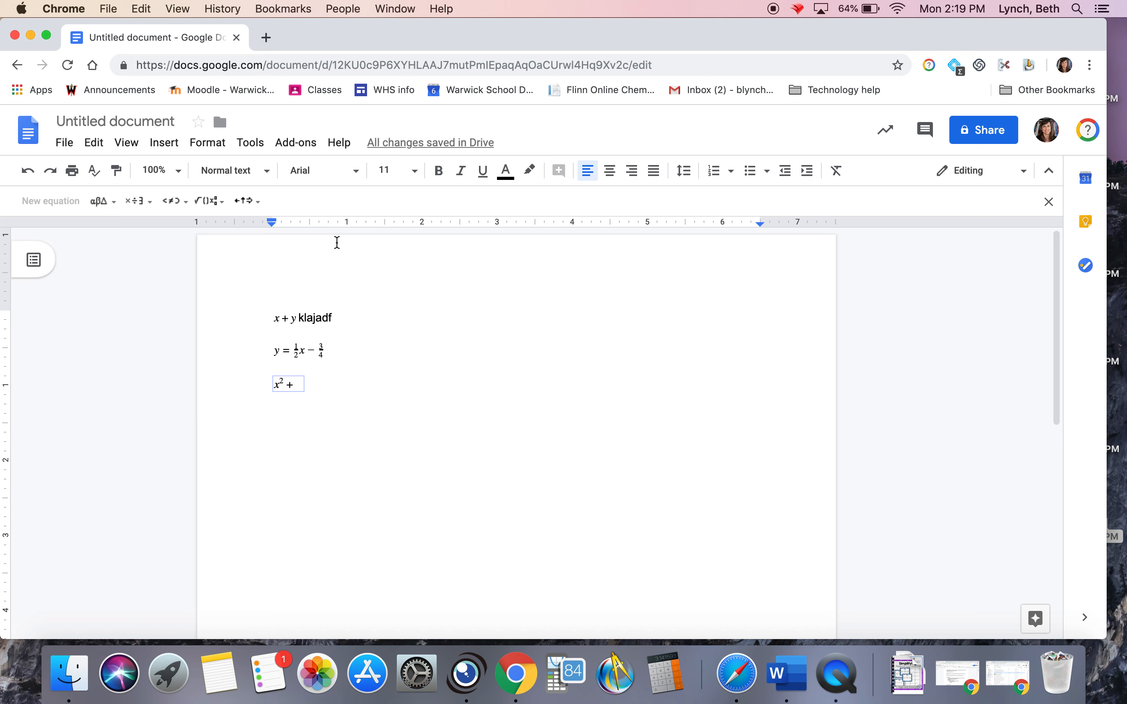
pyautogui.write('y')
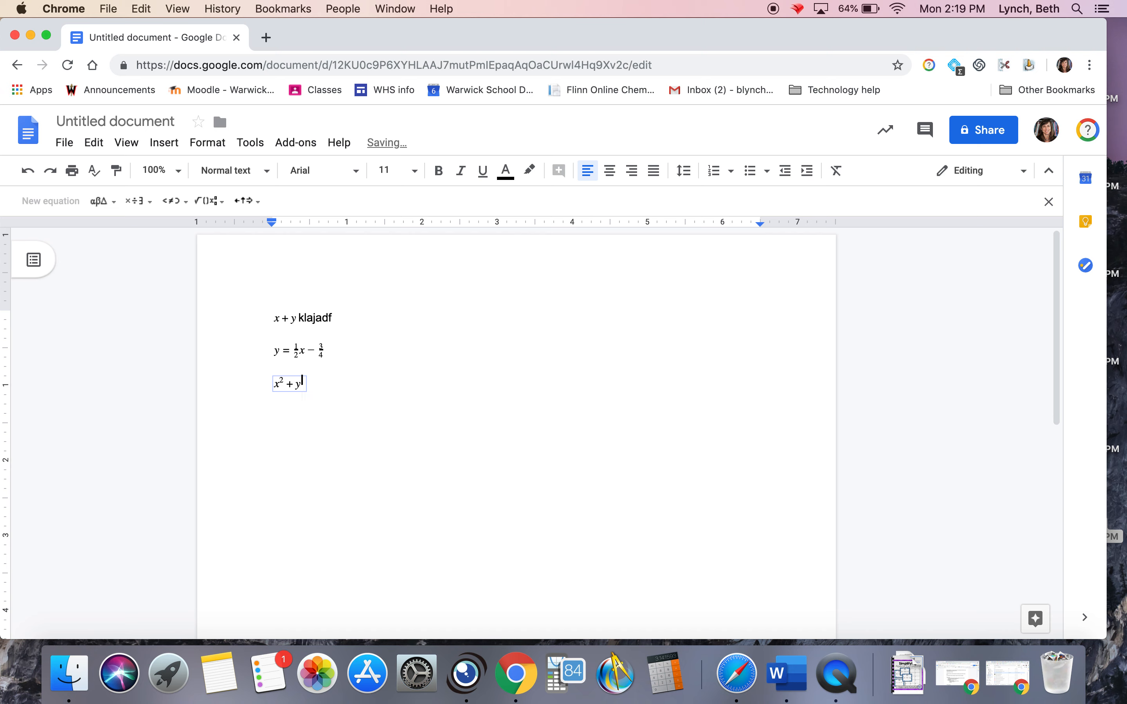
pyautogui.write('^3')
pyautogui.press('Right')
pyautogui.write('+')
# Finish the third equation with 2 raised to the superscript x and start a new line below it.
pyautogui.click(208, 203)
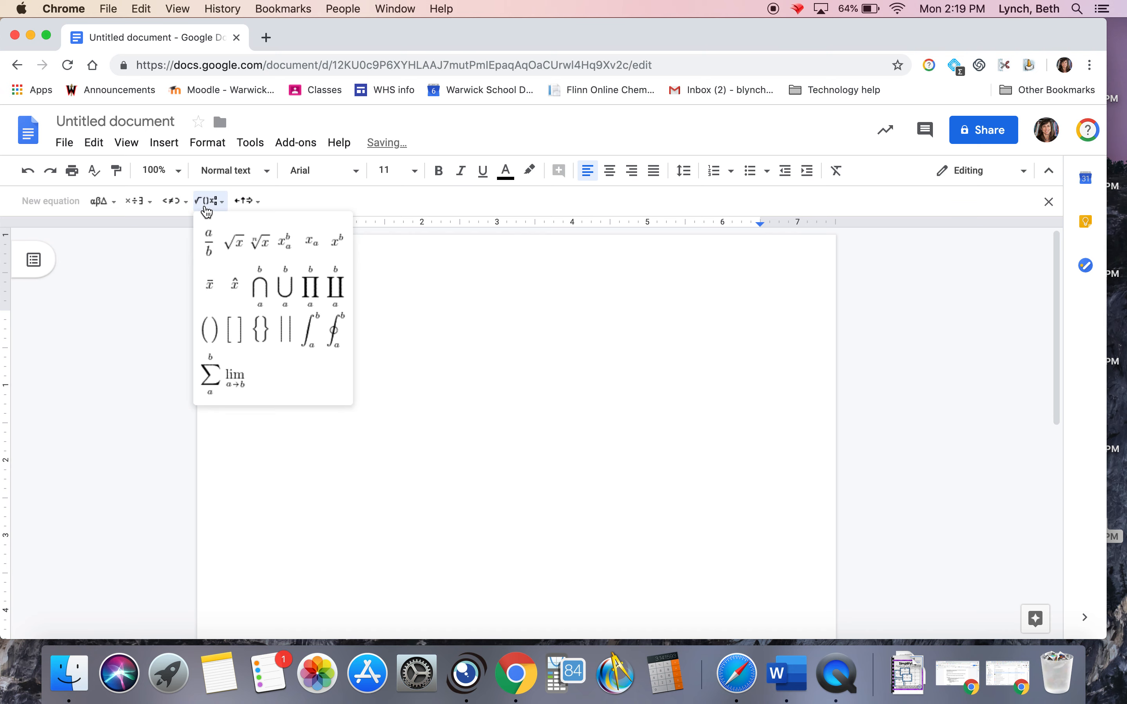
pyautogui.click(338, 247)
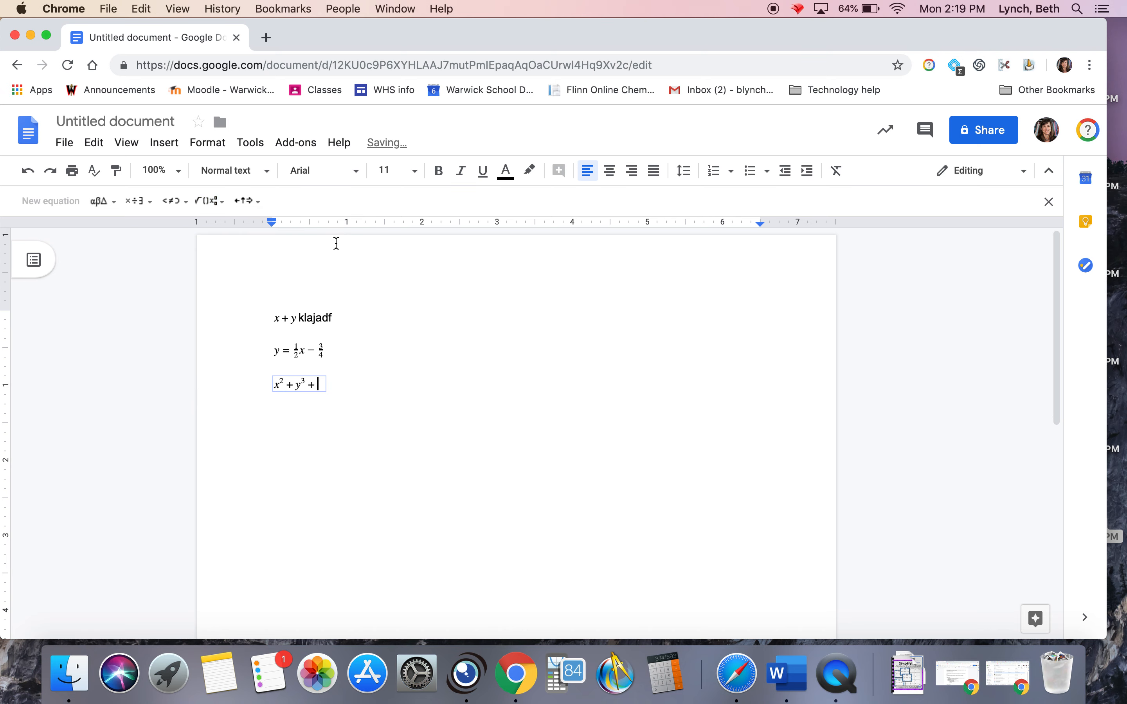
pyautogui.write('2^x')
pyautogui.press('Right')
pyautogui.press('Right')
pyautogui.press('Return')
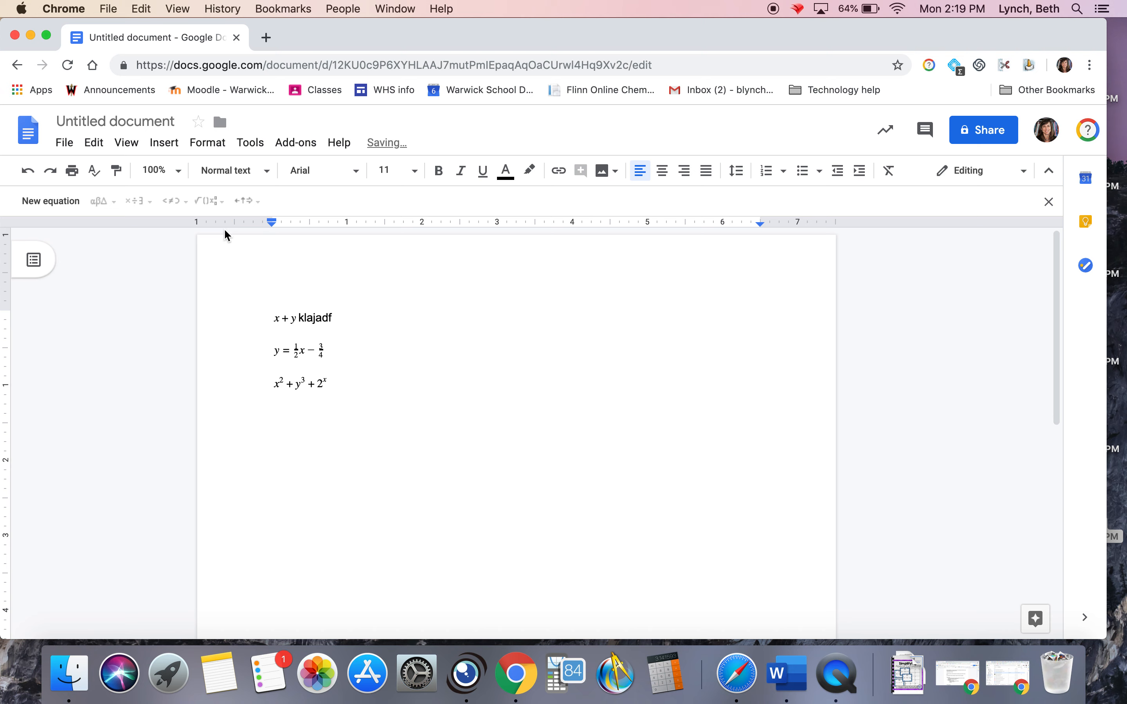
# Start a fourth equation on the empty line and enter the square root of 3x, followed by a plus sign.
pyautogui.click(51, 201)
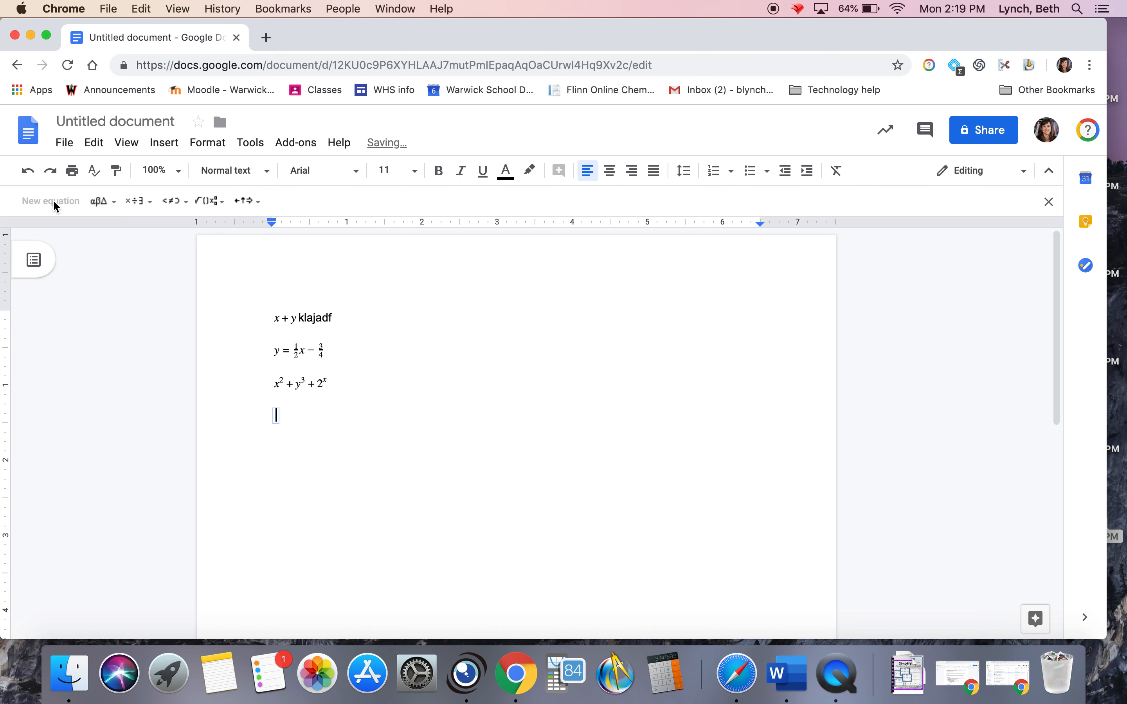
pyautogui.click(211, 201)
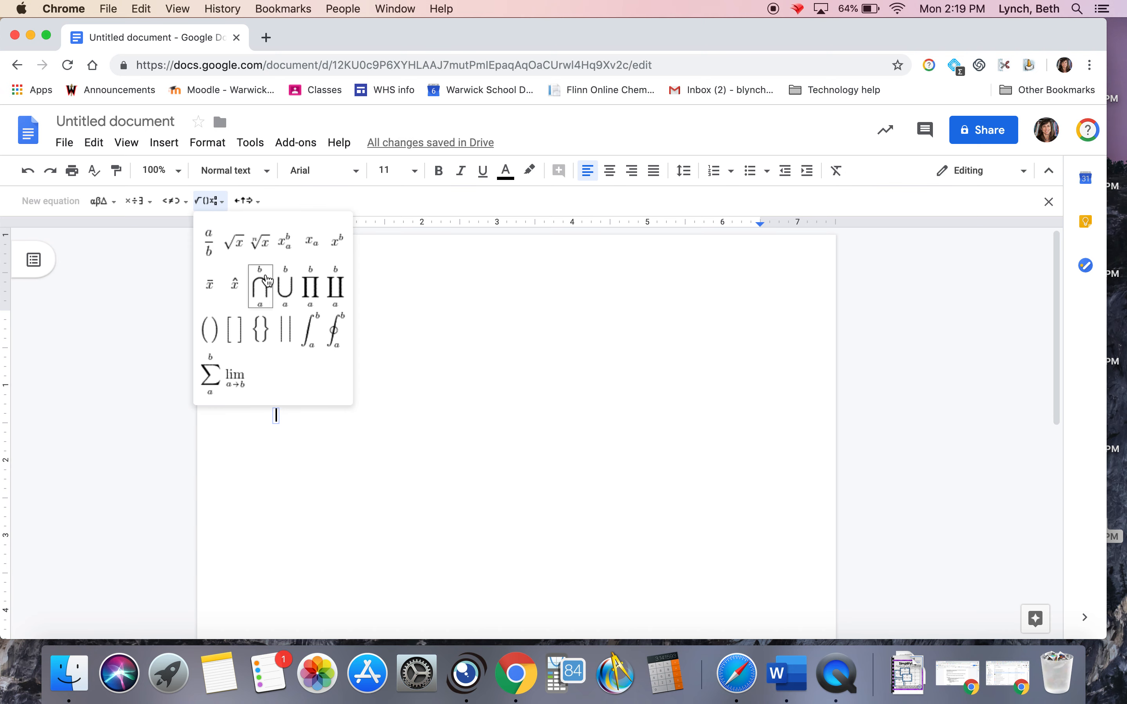
pyautogui.click(241, 257)
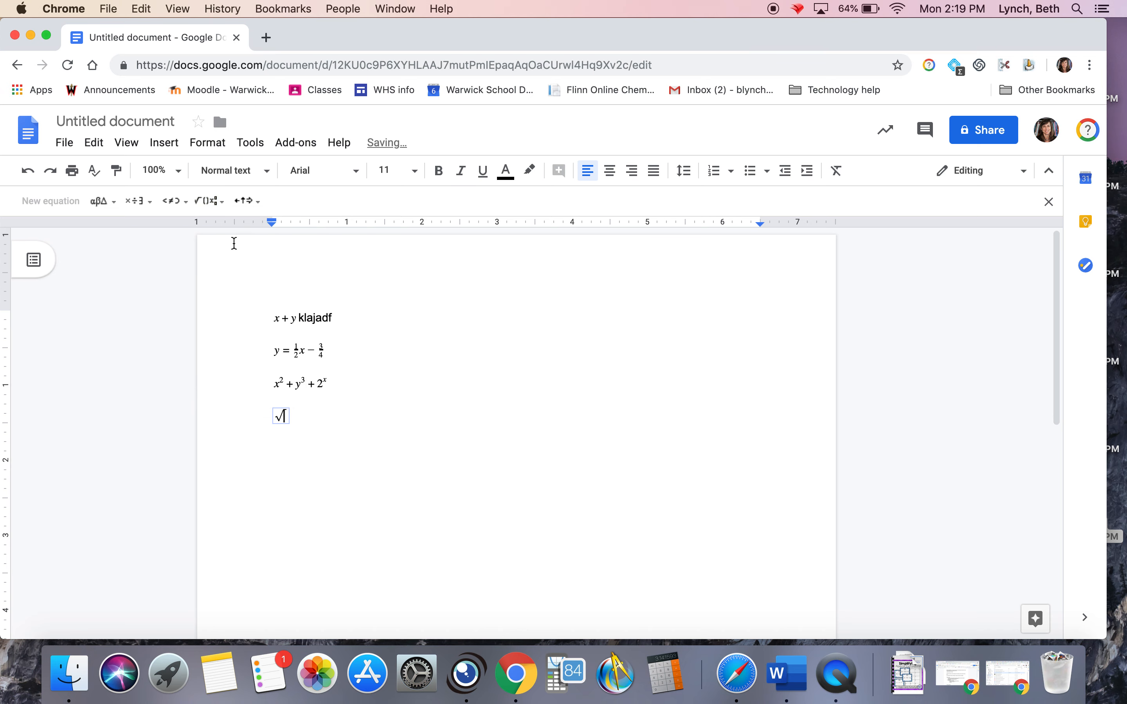
pyautogui.write('3x')
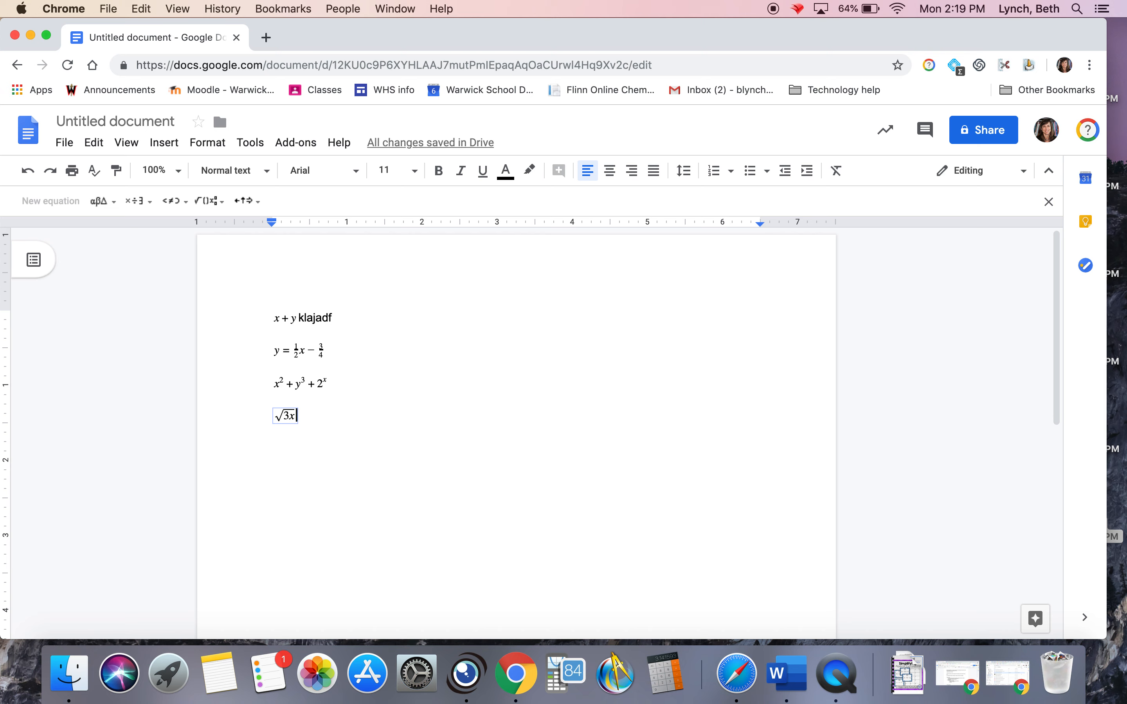
pyautogui.write('+')
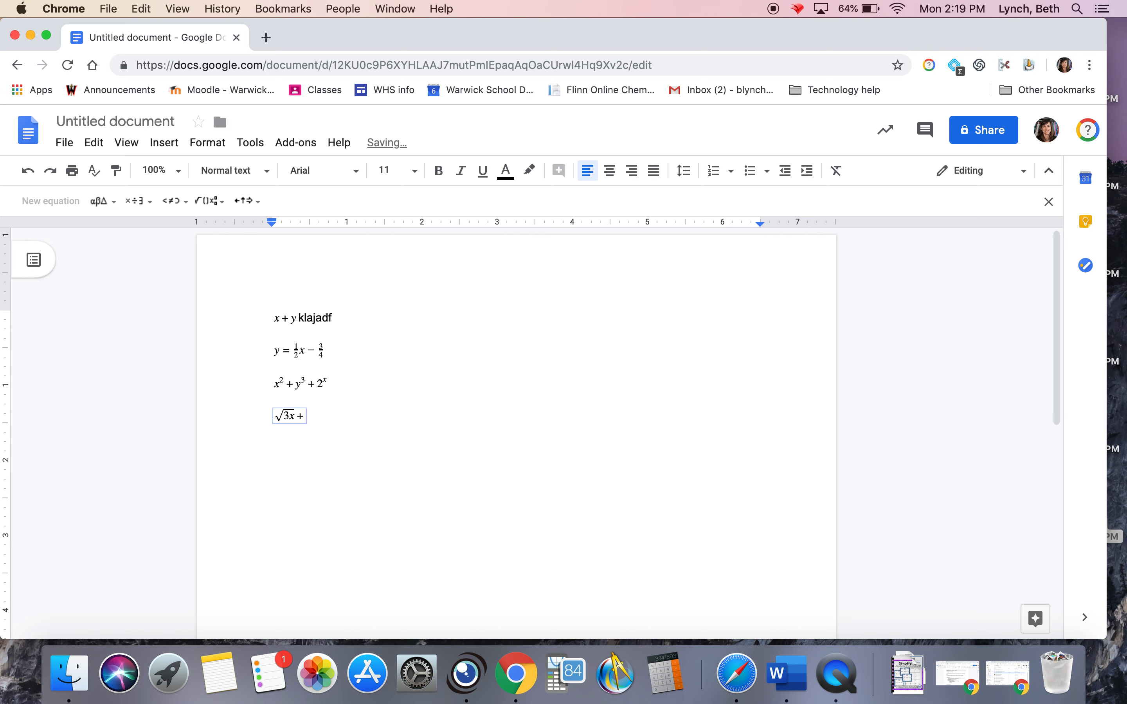
# Complete the fourth equation with an nth root of index 3 over 67 and leave the equation.
pyautogui.click(222, 206)
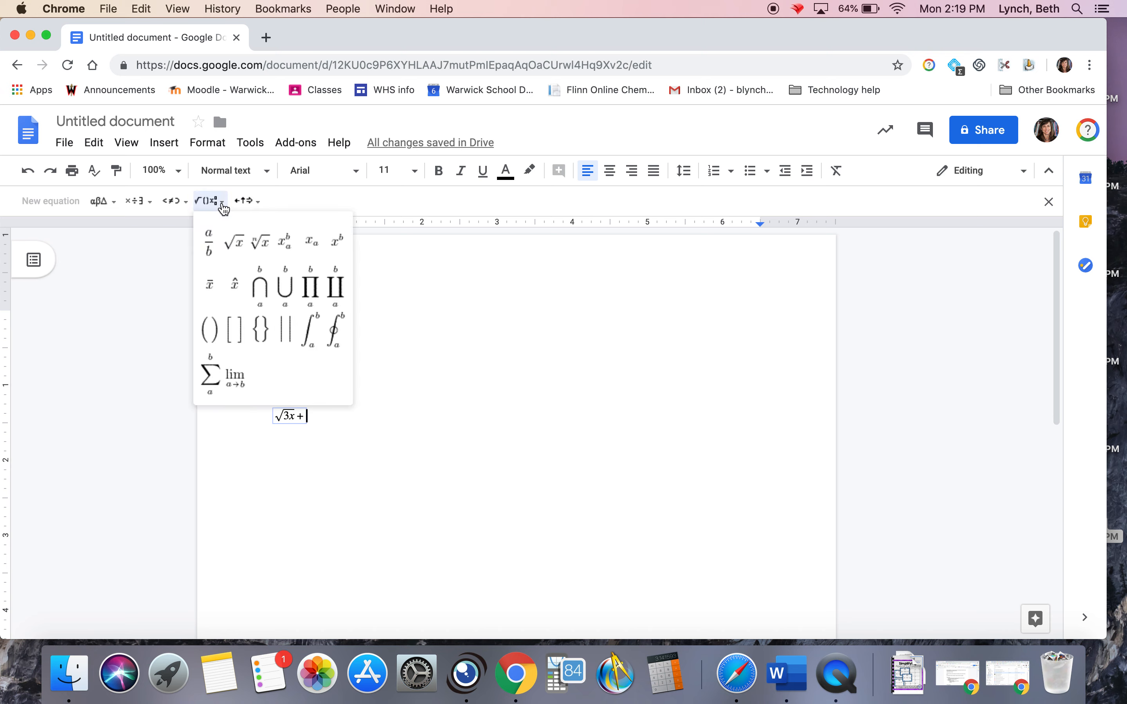
pyautogui.click(262, 246)
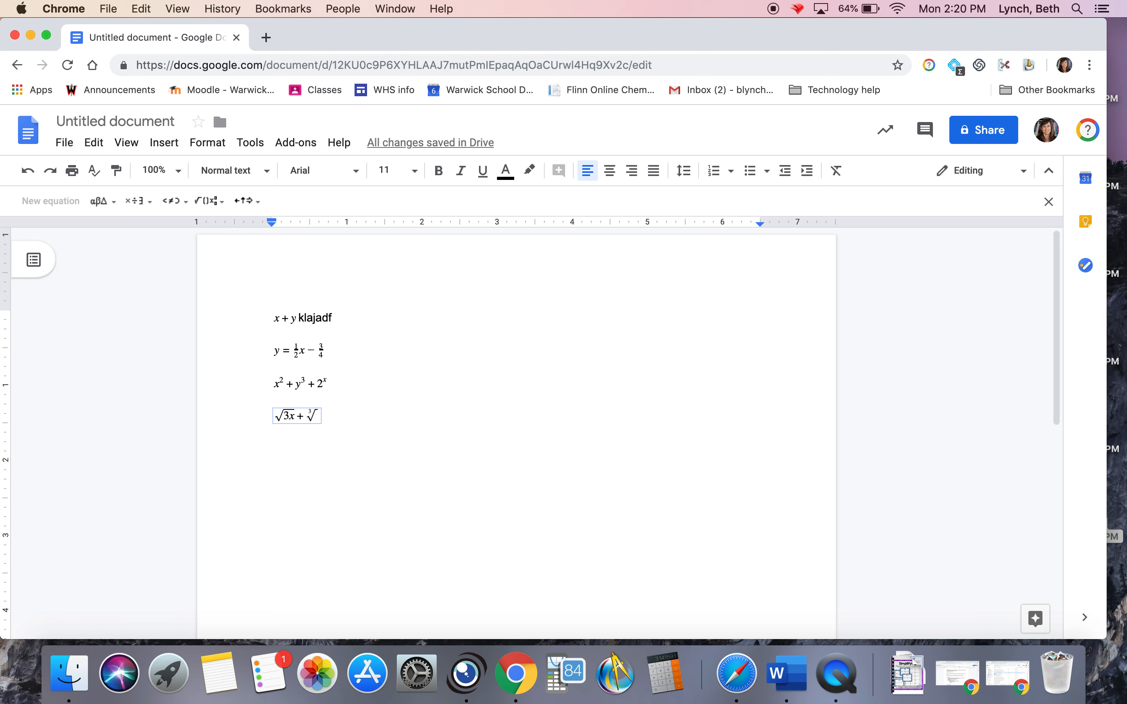
pyautogui.write('67')
pyautogui.click(390, 417)
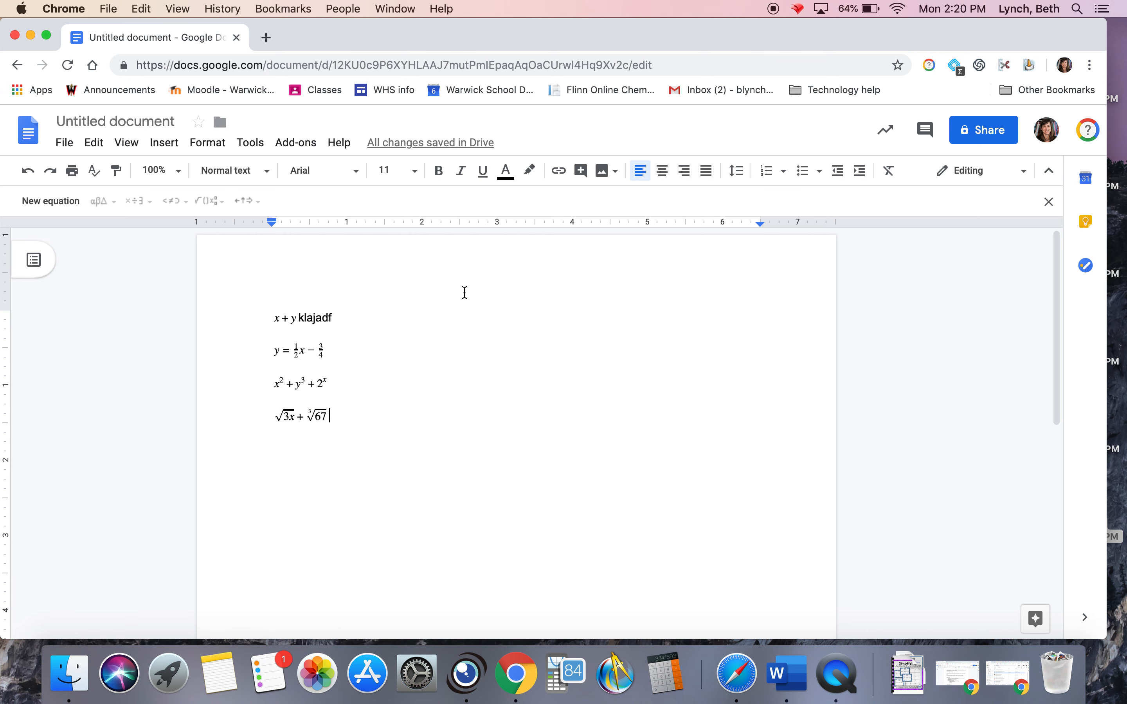